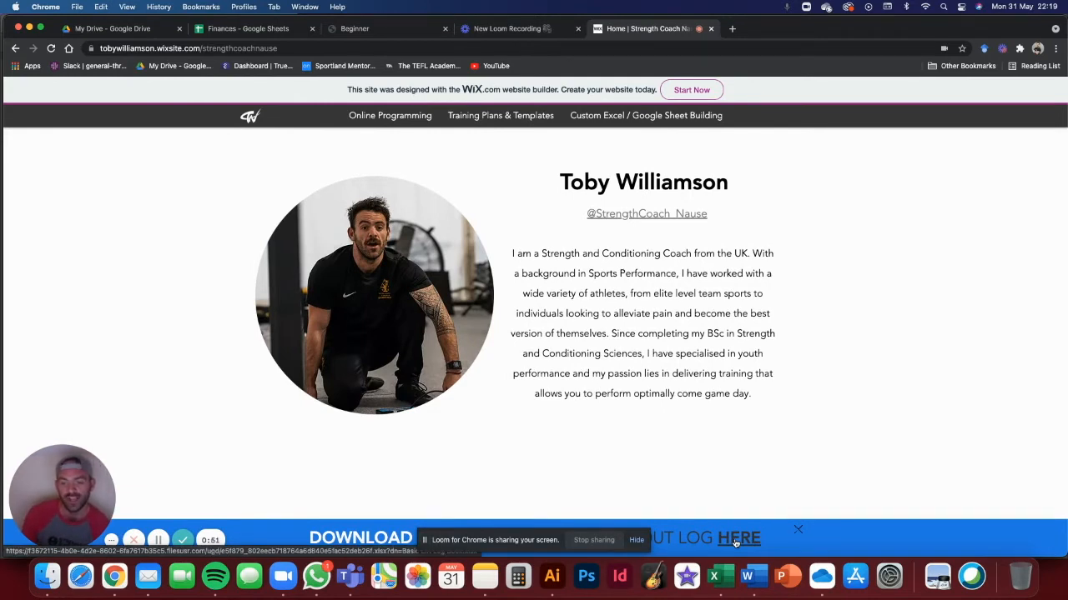
- Download the free Basic Lift Log workbook from the coach's site and open it in Excel
click(735, 540)
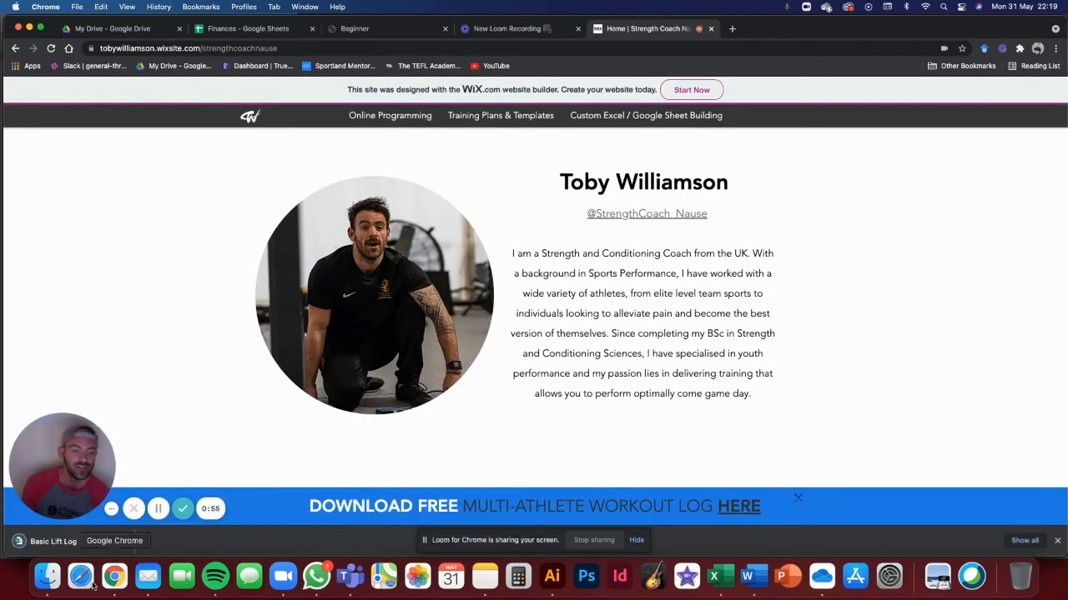
click(50, 541)
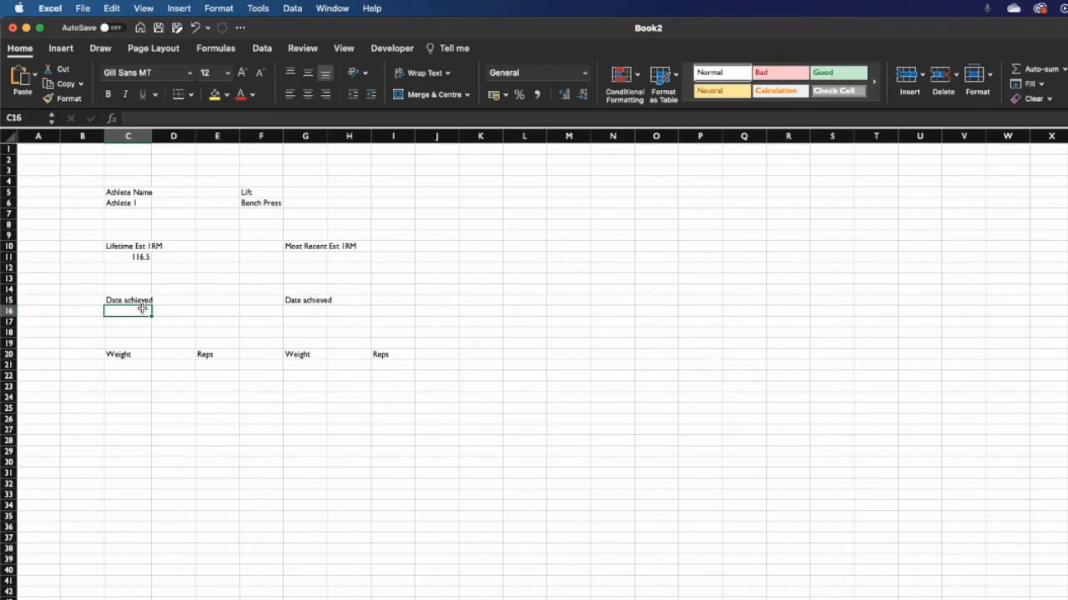
- Begin an XLOOKUP formula in C16 under Date achieved
text(=xlookup)
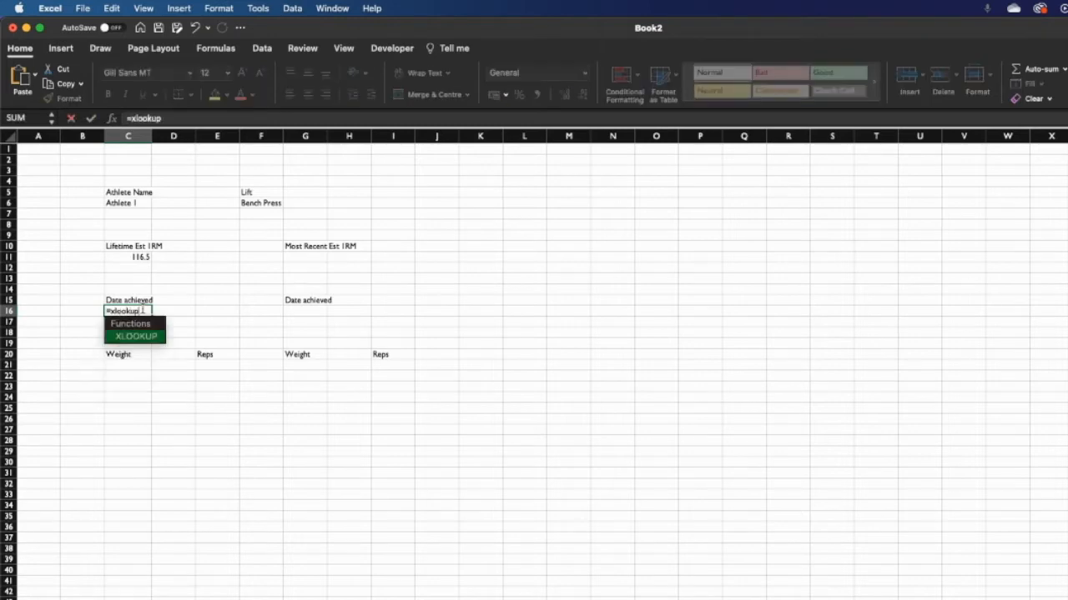
double_click(129, 335)
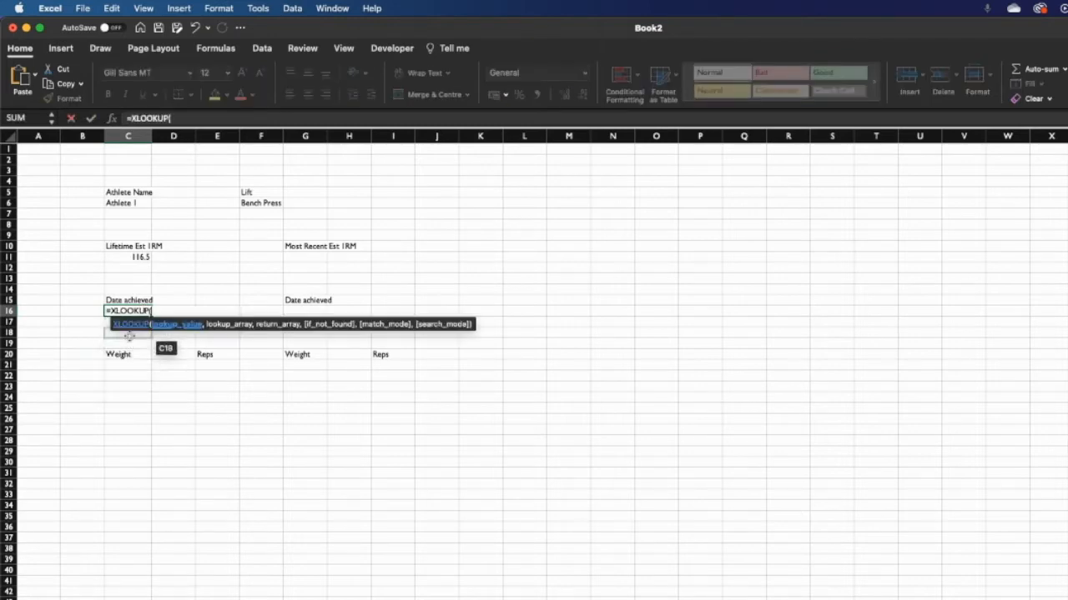
click(204, 119)
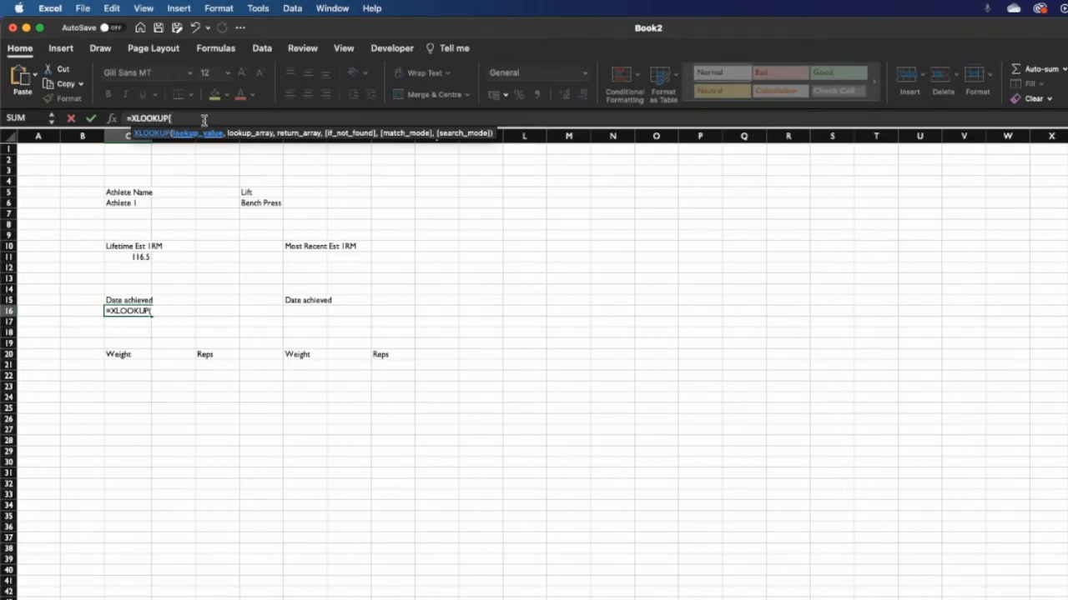
- Use C11&C6&F6 as the lookup value and start the lookup array with RawData[Est 1RM]
click(131, 257)
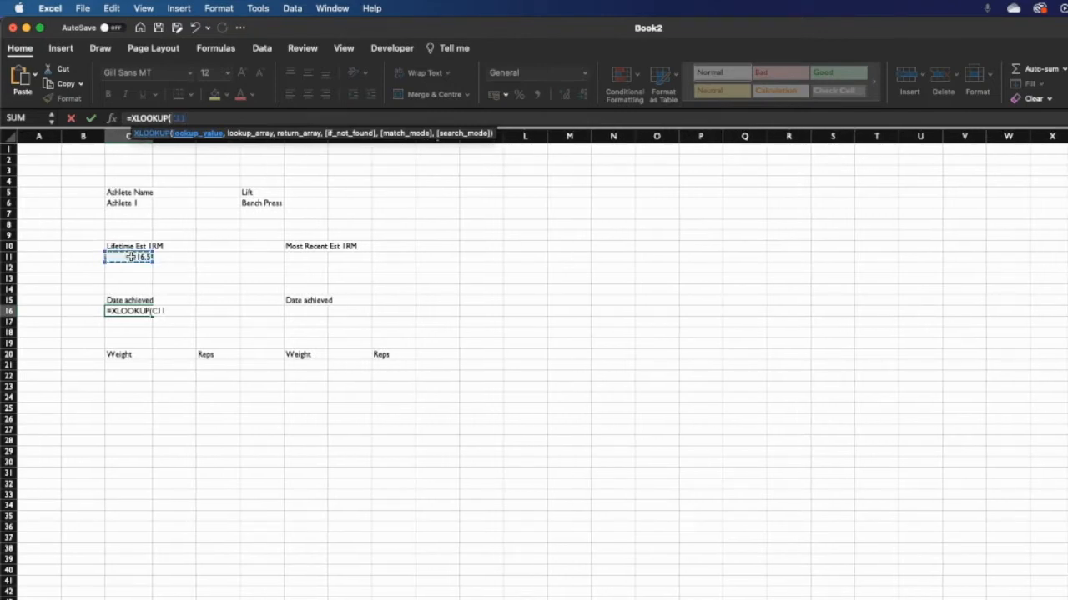
text(&)
click(139, 202)
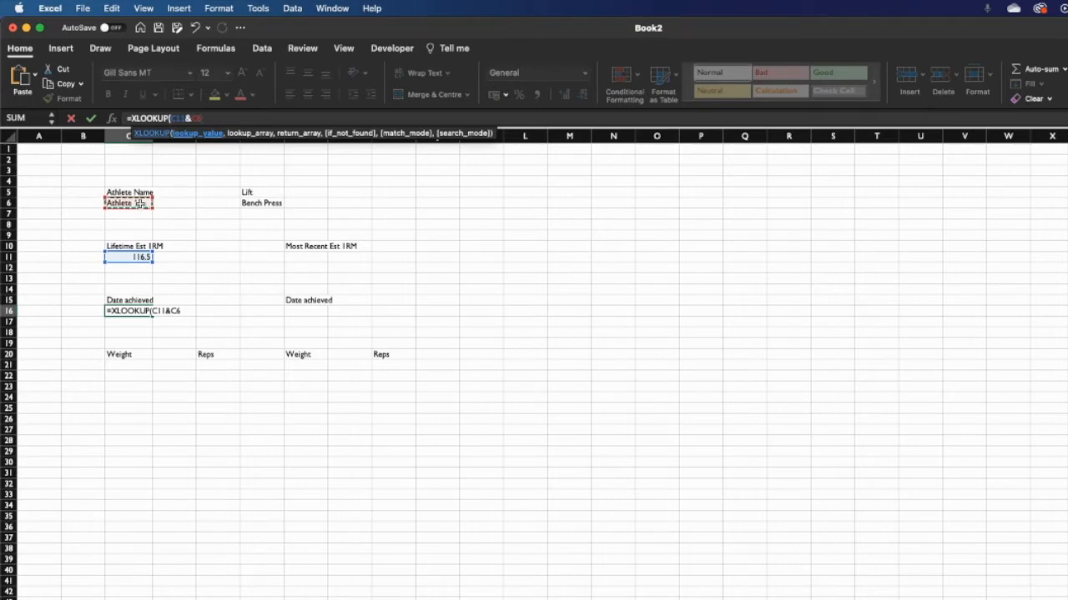
text(&)
click(246, 202)
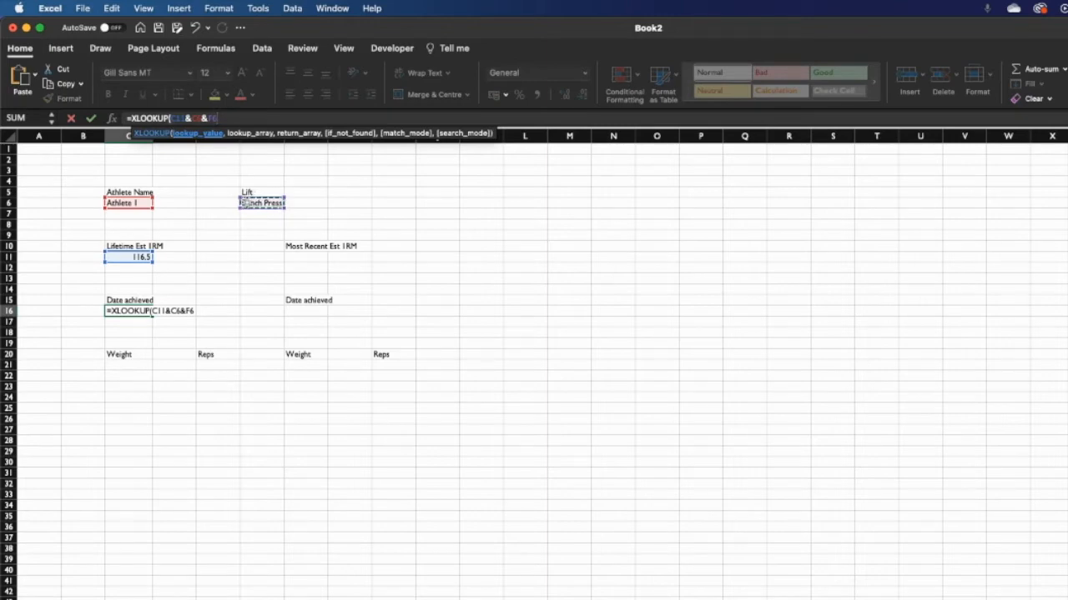
text(,)
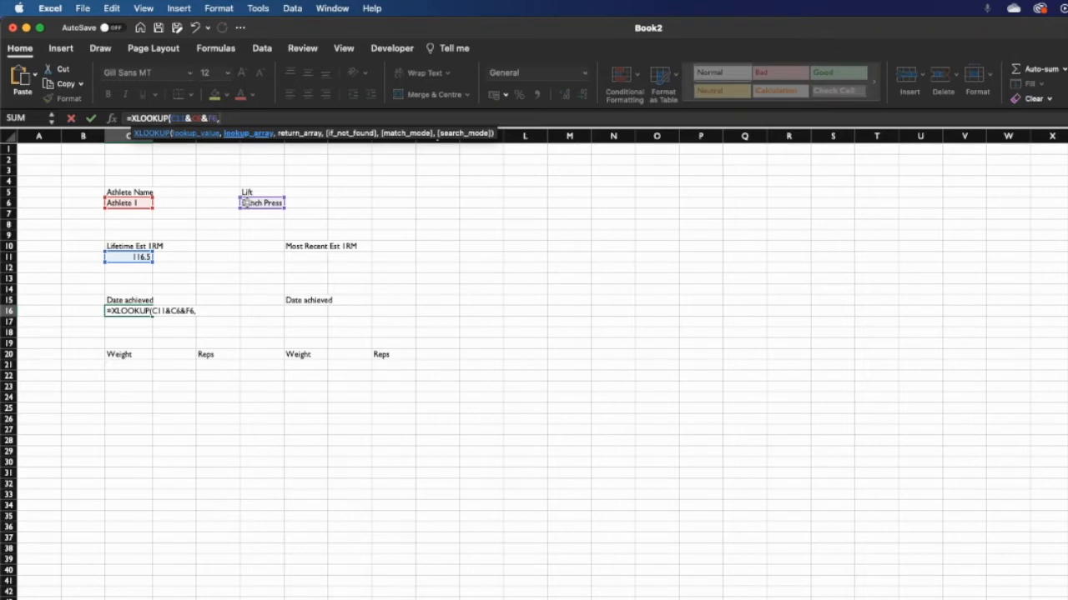
text(RawData)
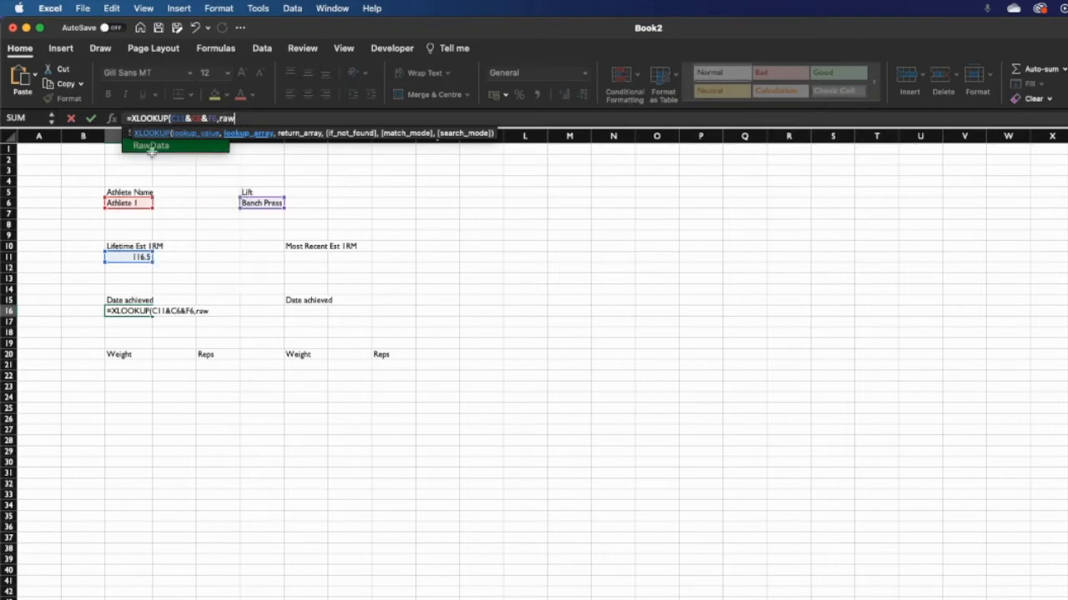
text([)
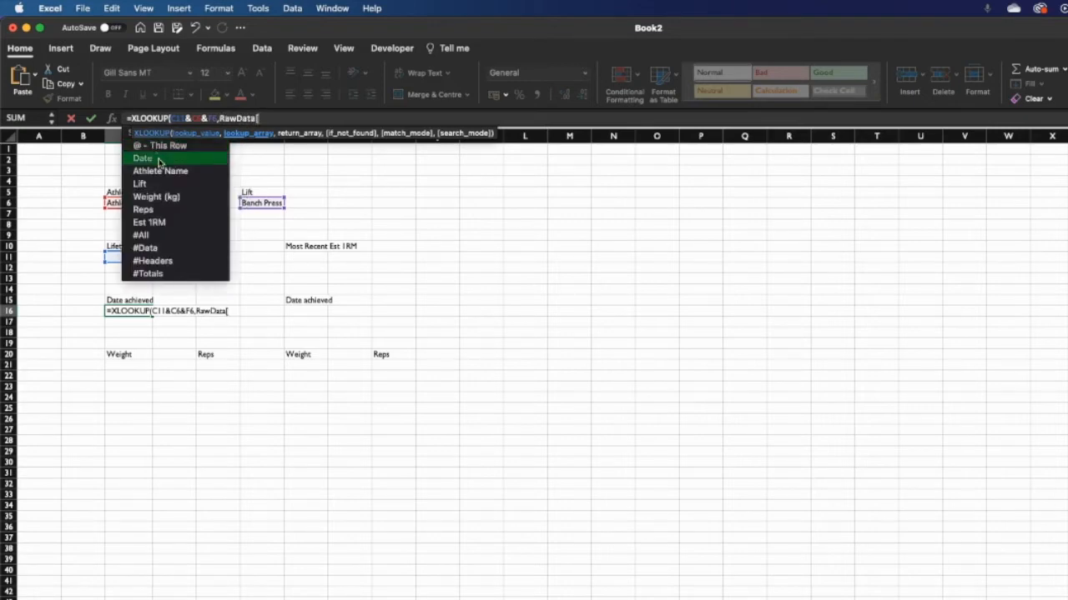
double_click(167, 223)
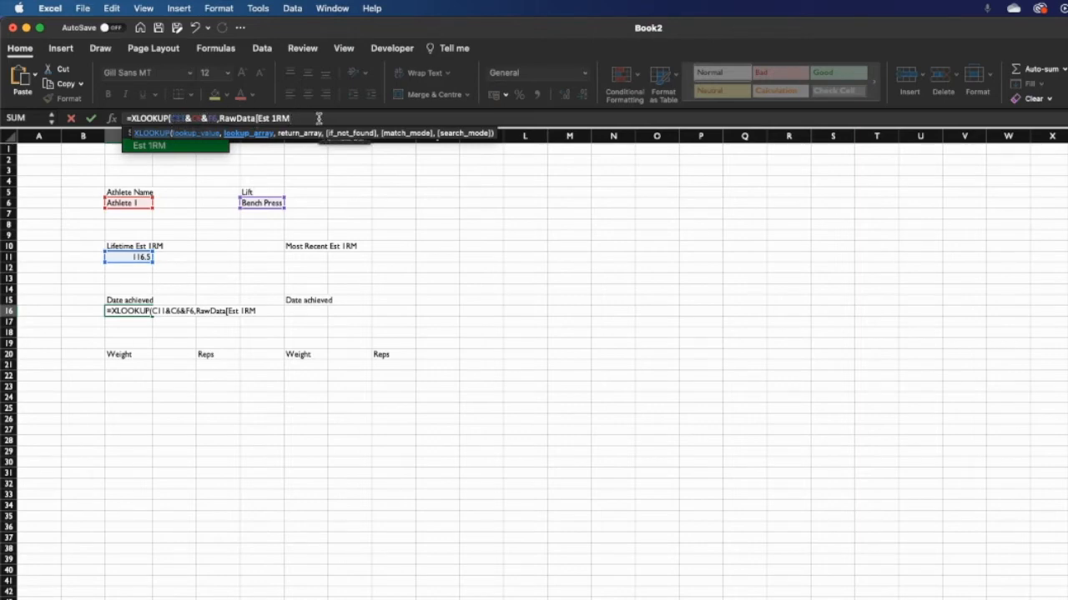
- Append RawData[Athlete Name] to the Est 1RM lookup array
text(])
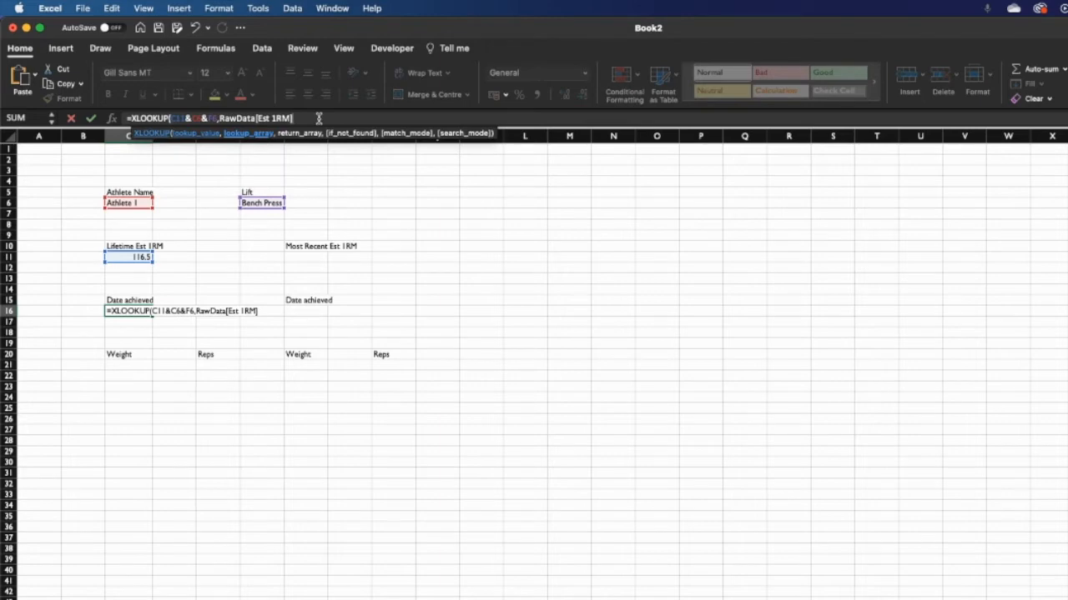
text(&Raw)
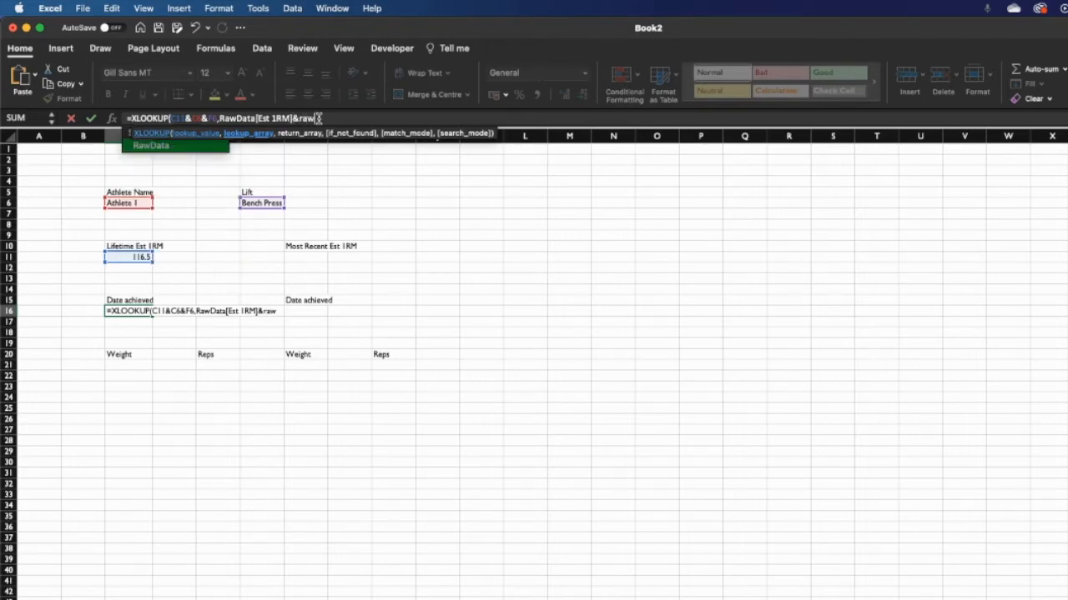
double_click(208, 150)
text([)
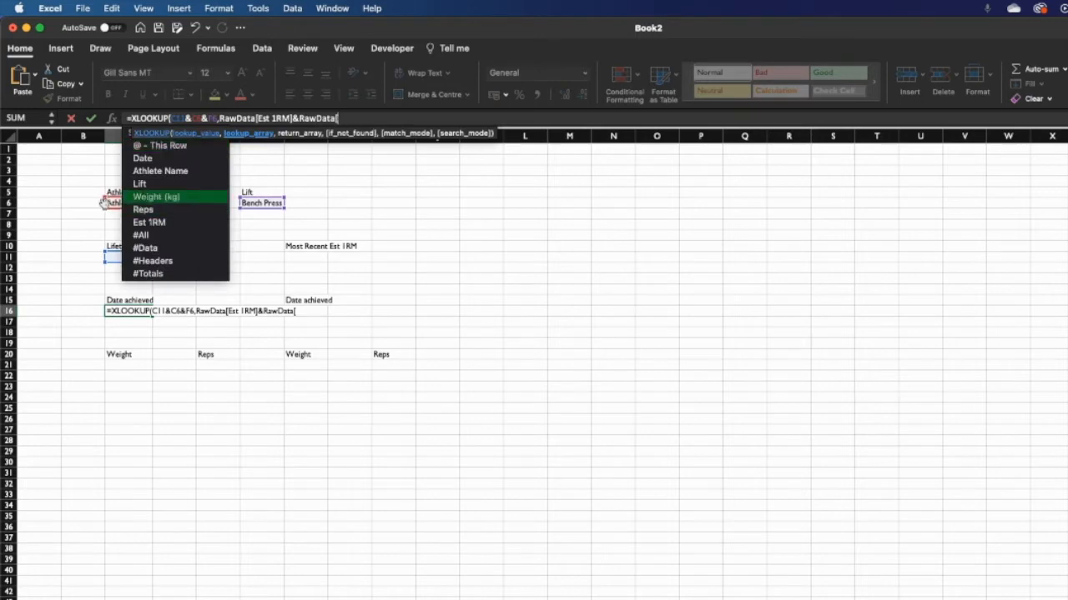
double_click(201, 171)
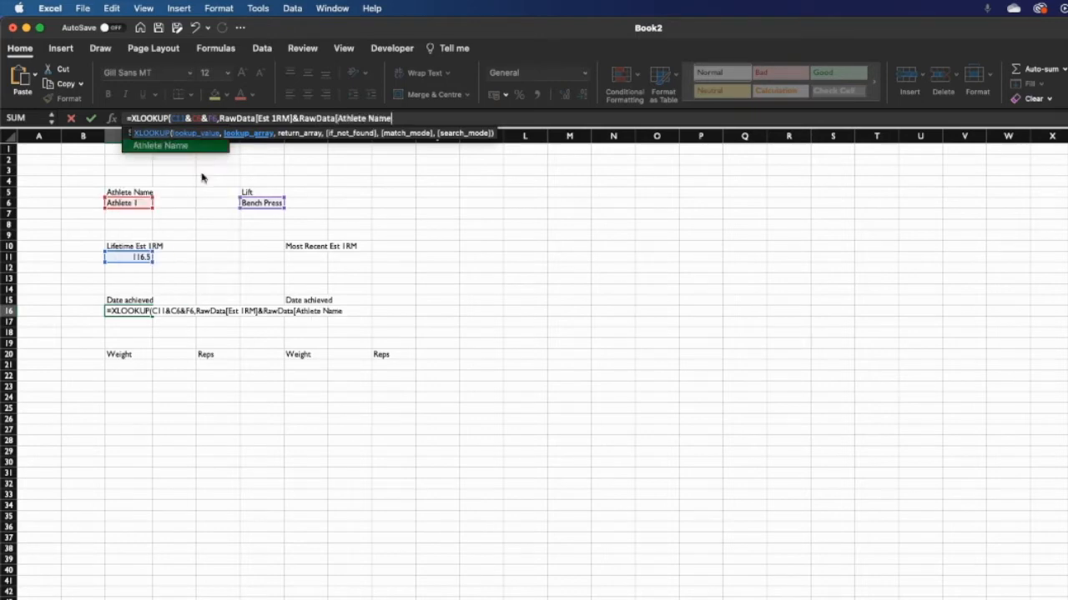
text(,)
key(BackSpace)
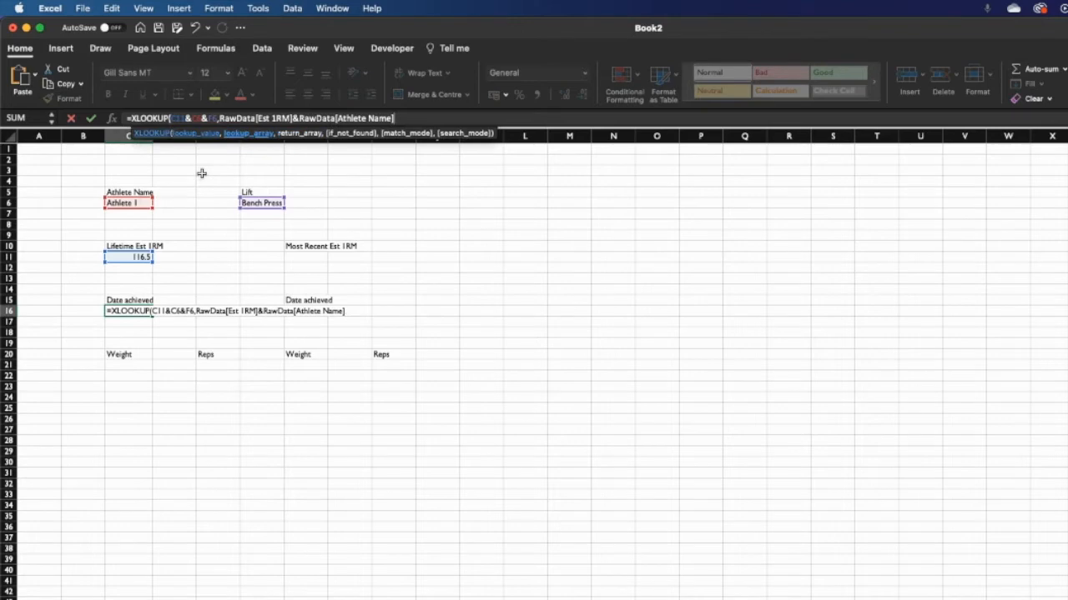
- Append RawData[Lift] to complete the combined lookup array
text(&)
text(raw)
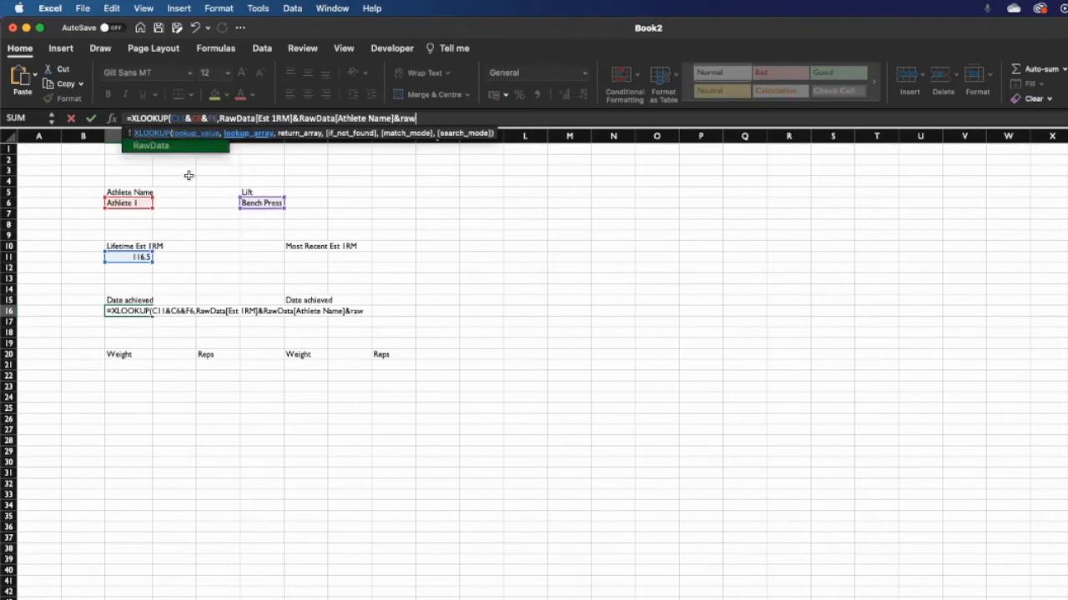
double_click(199, 147)
text([)
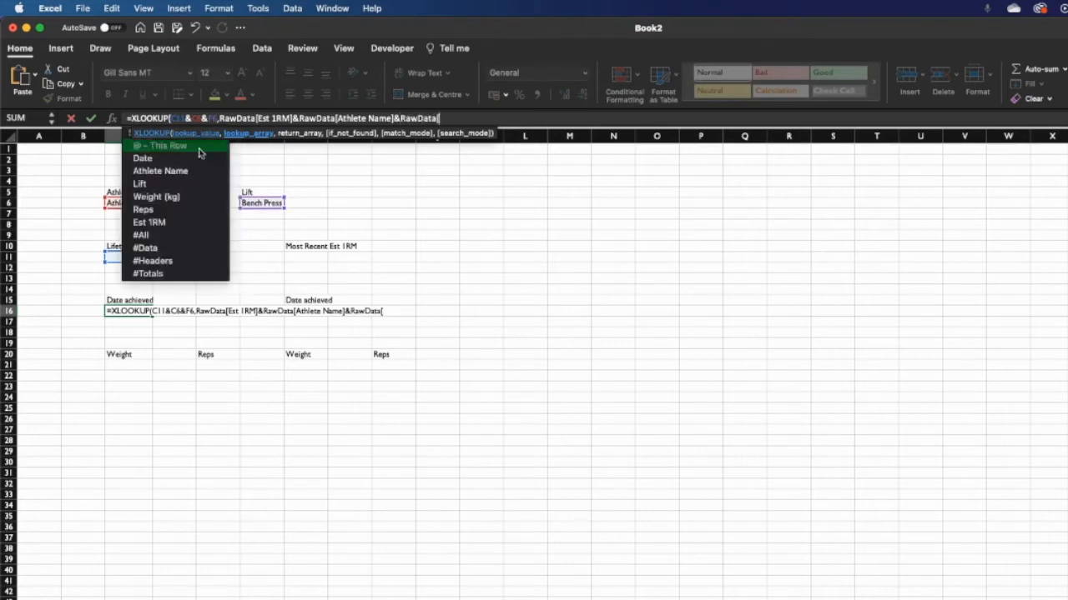
double_click(169, 182)
text(])
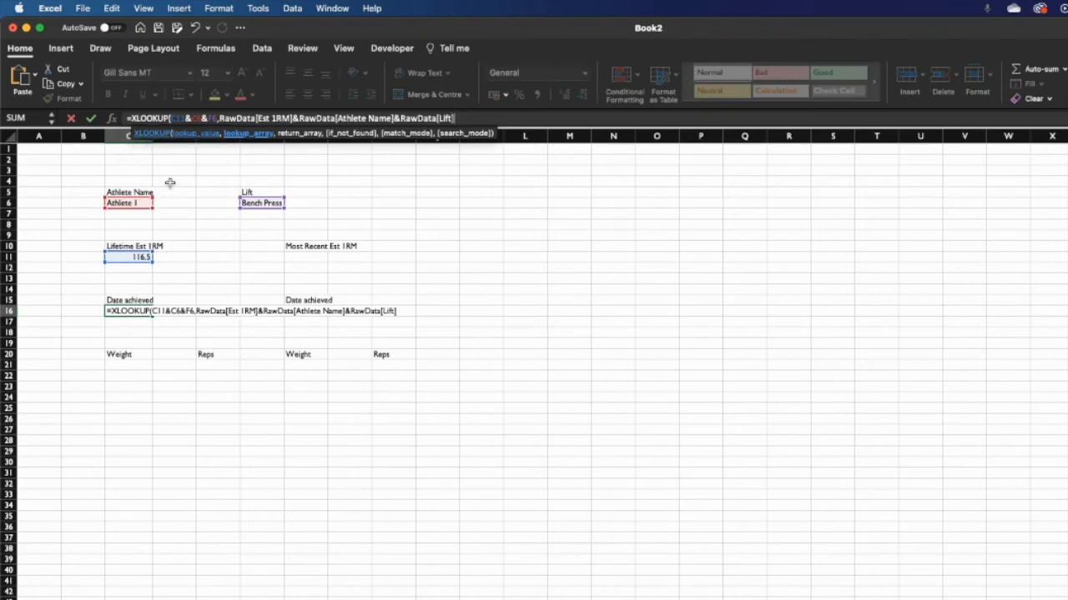
text(,)
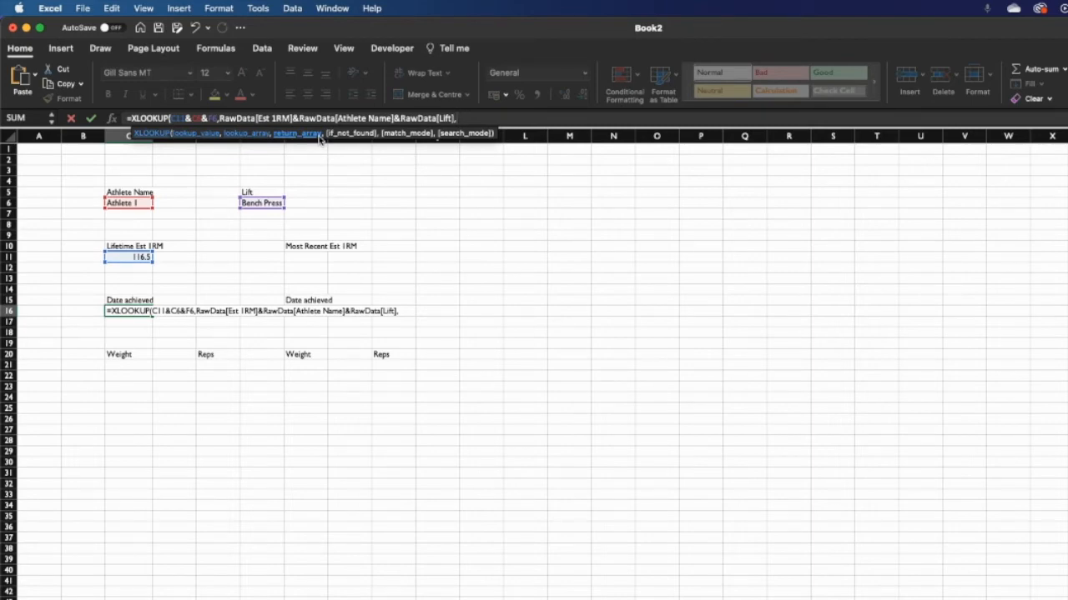
- Set RawData[Date] as the return array of the C16 XLOOKUP
text(raw)
double_click(172, 146)
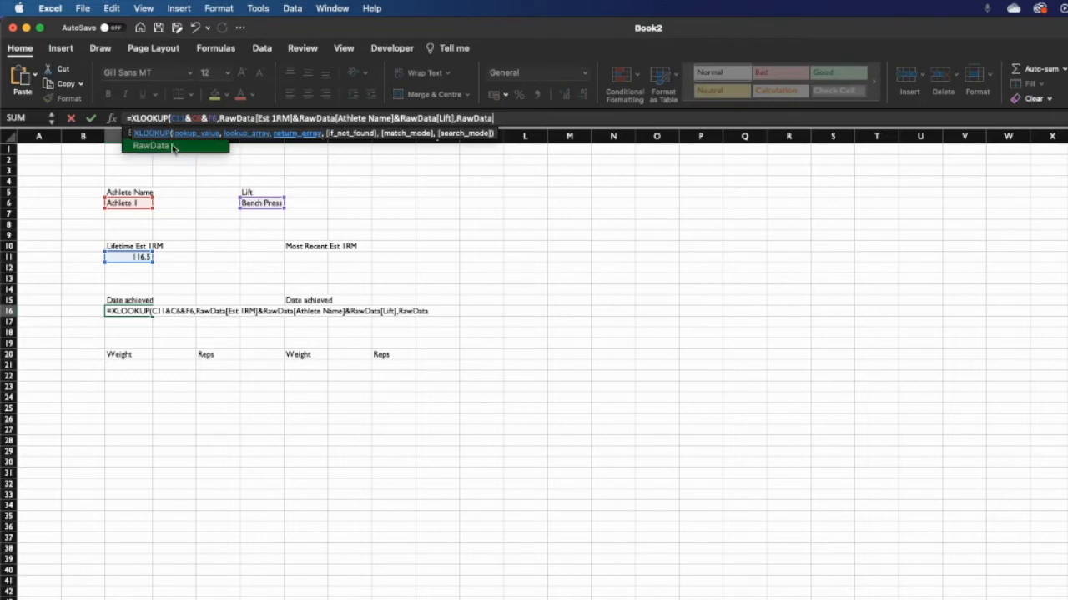
text([)
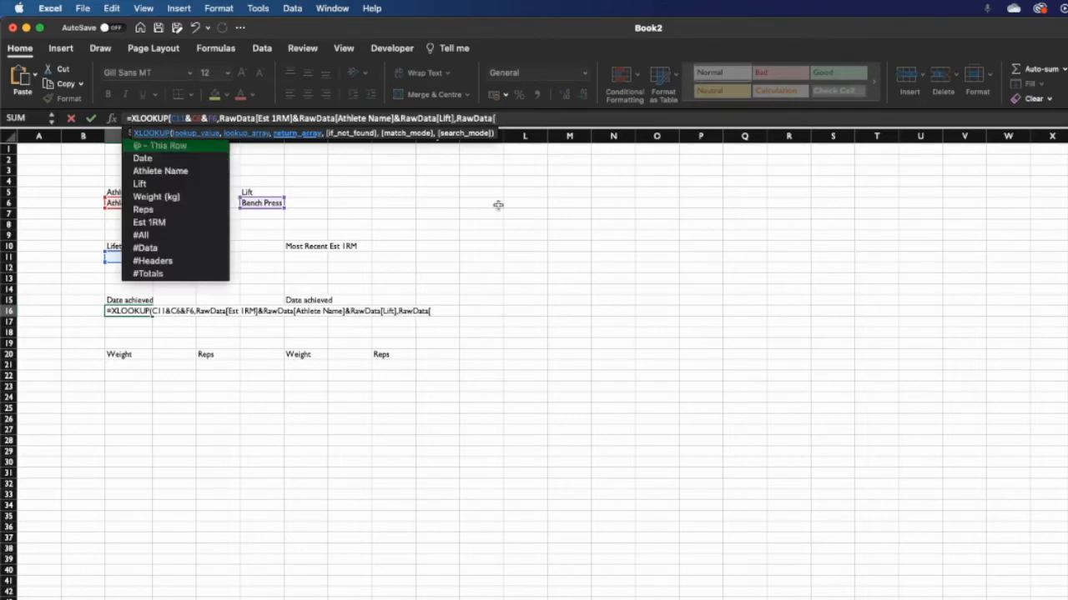
double_click(197, 160)
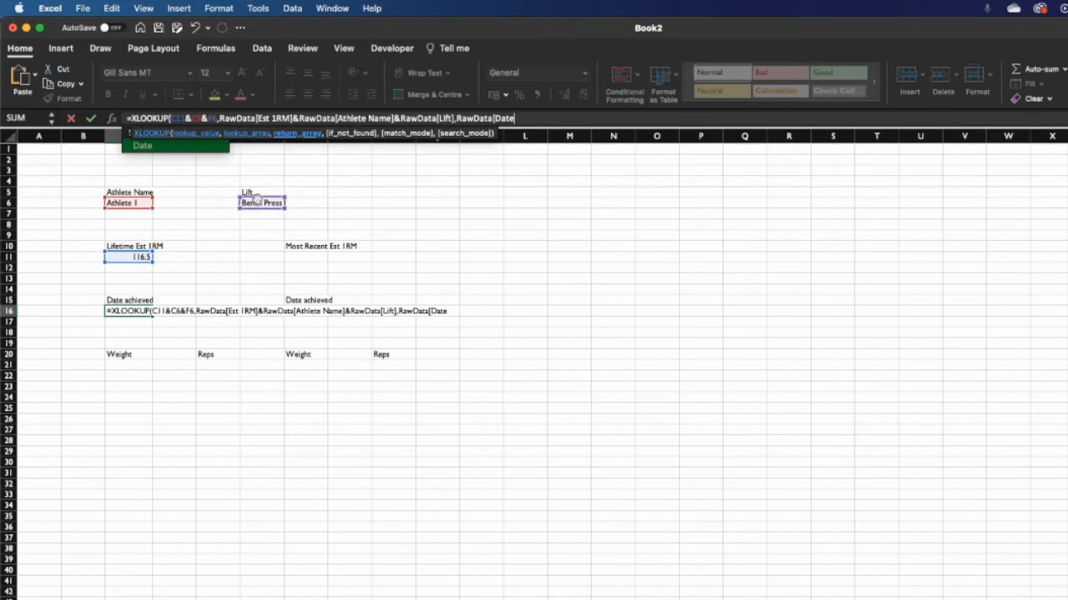
text(])
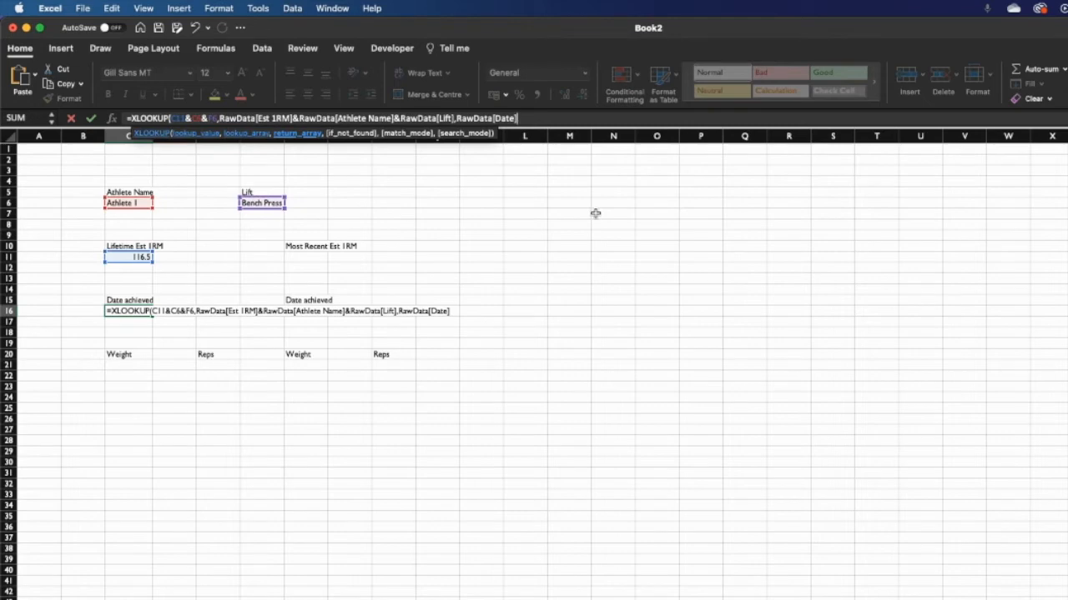
text(,)
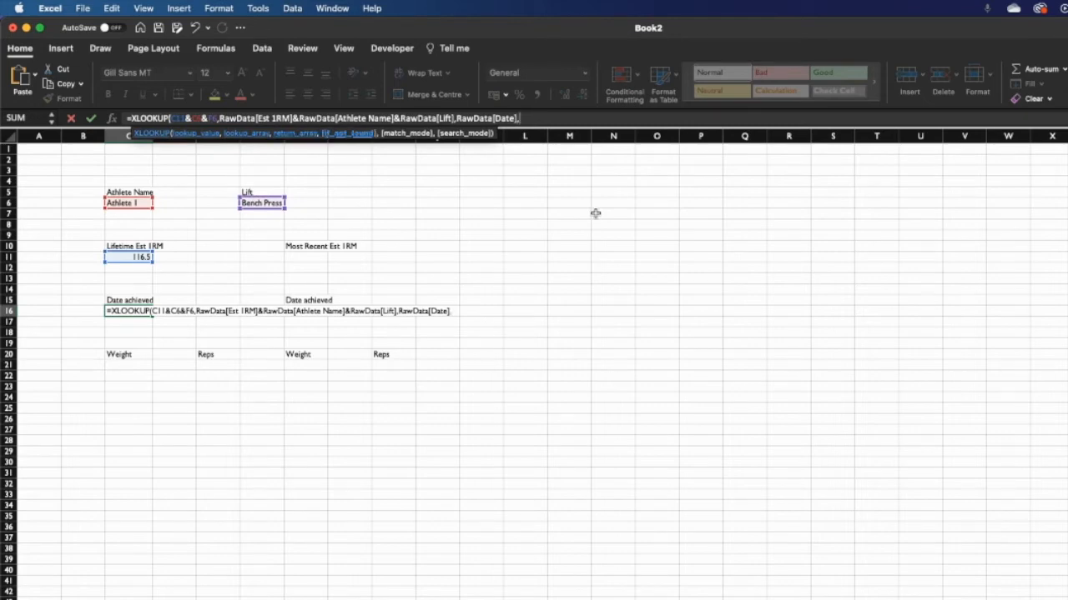
text(0)
key(BackSpace)
- Add an empty "" if-not-found value, exact match mode 0 and search mode 1
text("",)
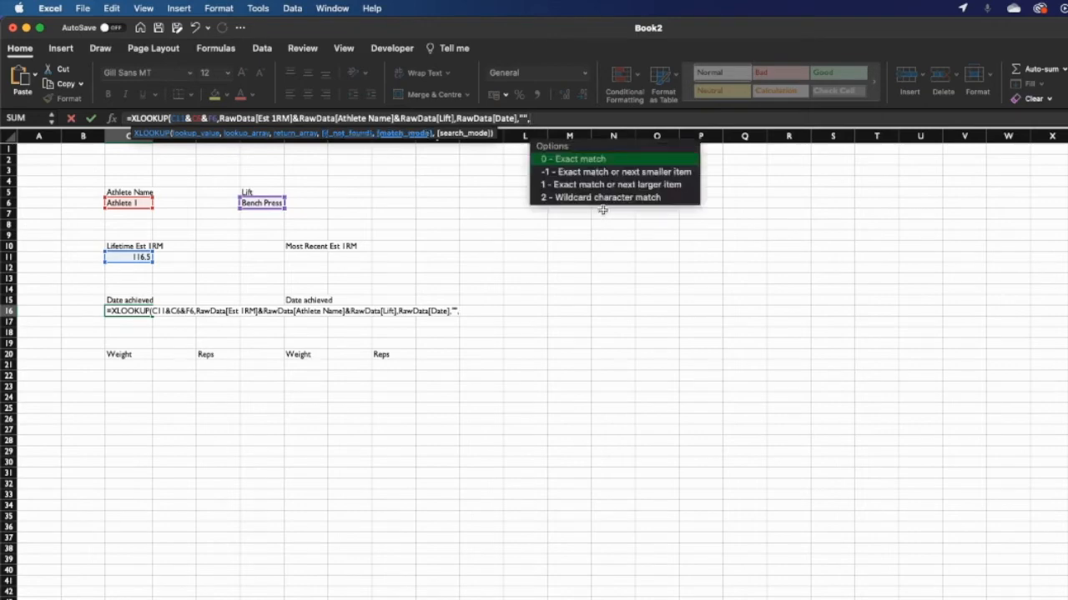
double_click(611, 160)
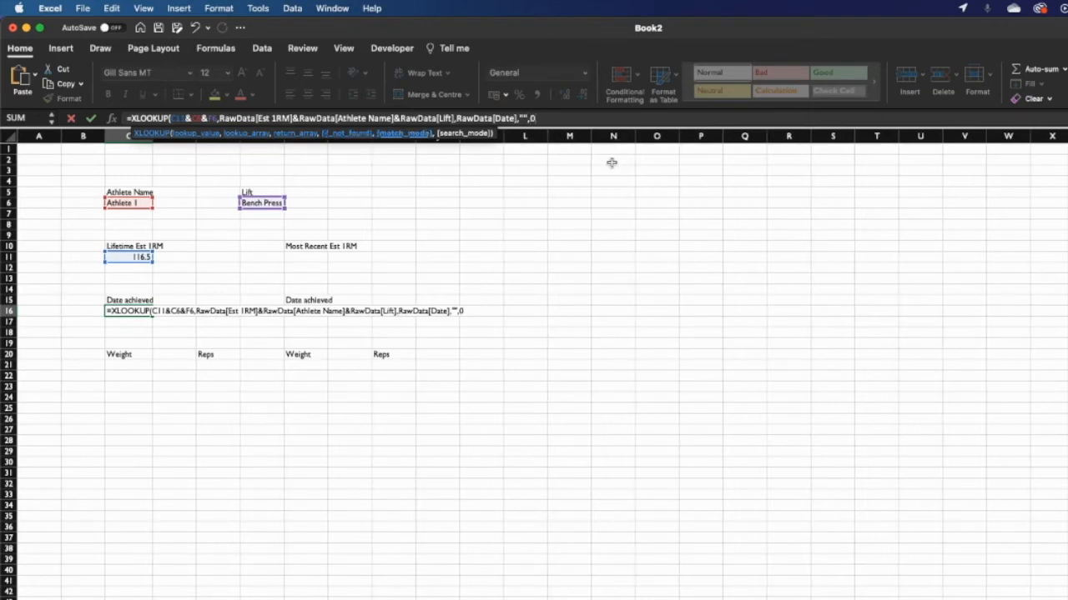
text(,)
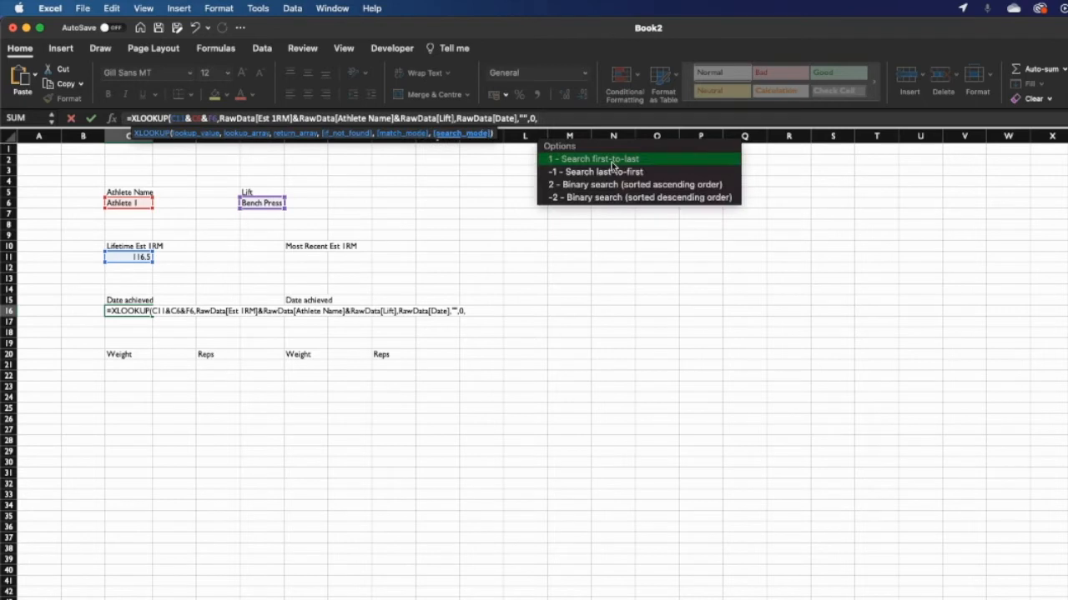
double_click(613, 160)
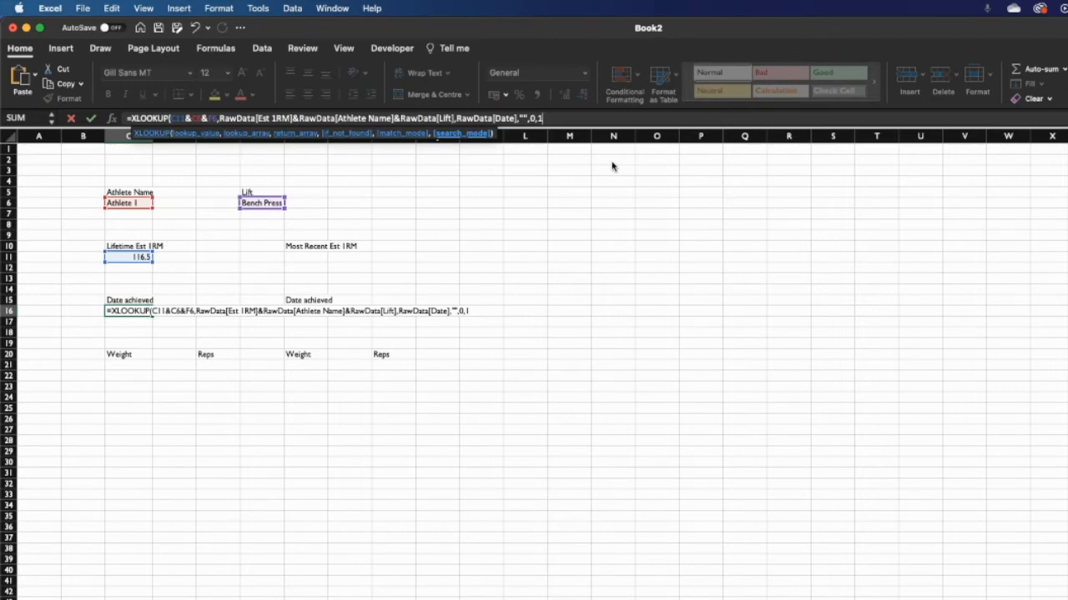
- Review the formula's arguments, close the parenthesis and commit C16, showing 32883
click(172, 120)
click(208, 118)
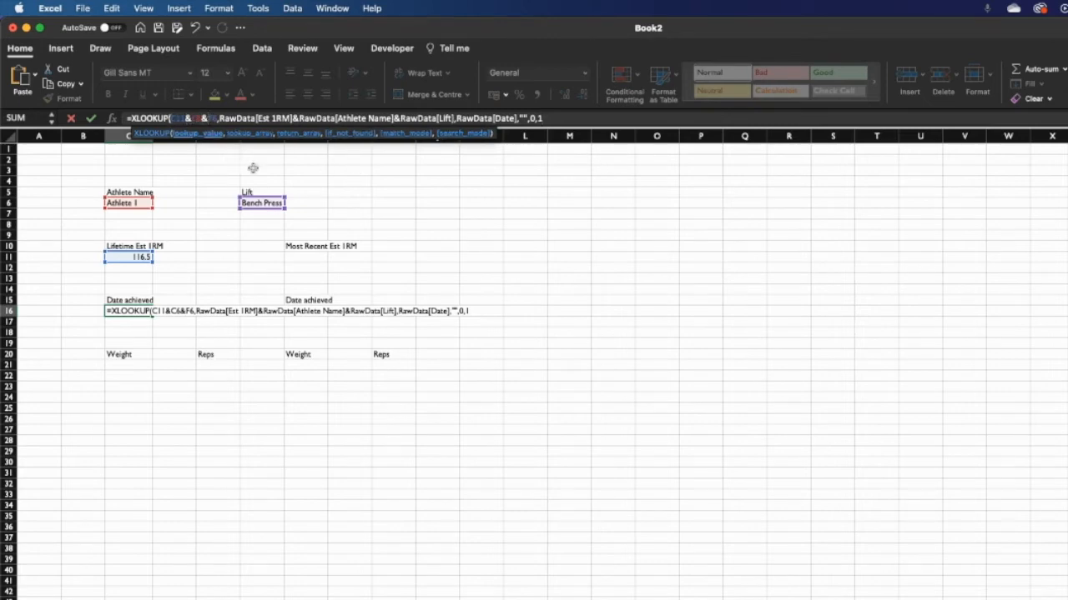
drag(243, 119, 503, 119)
click(560, 120)
click(524, 119)
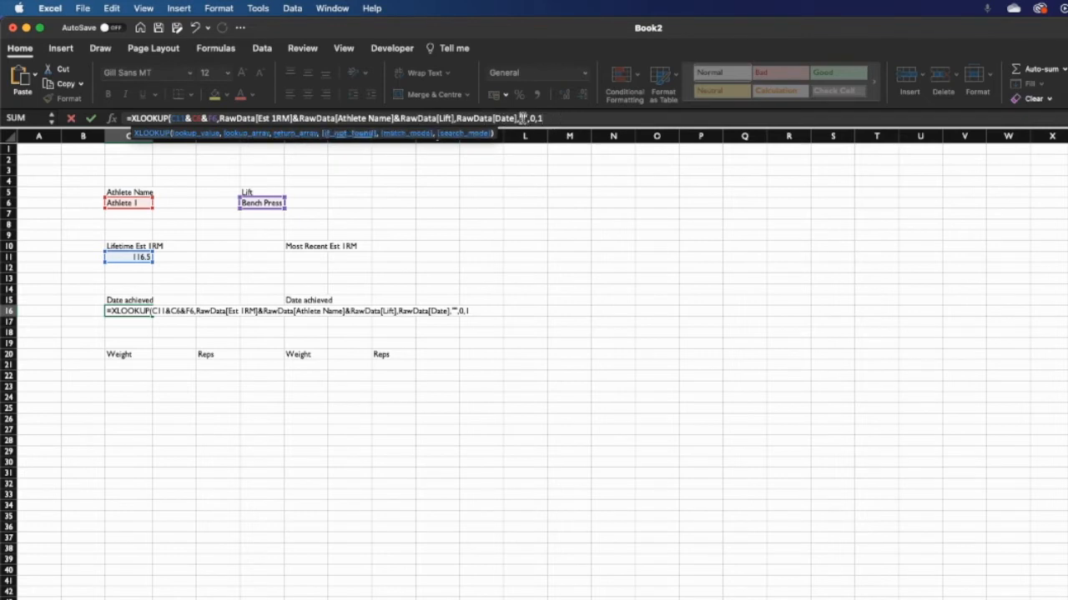
click(532, 118)
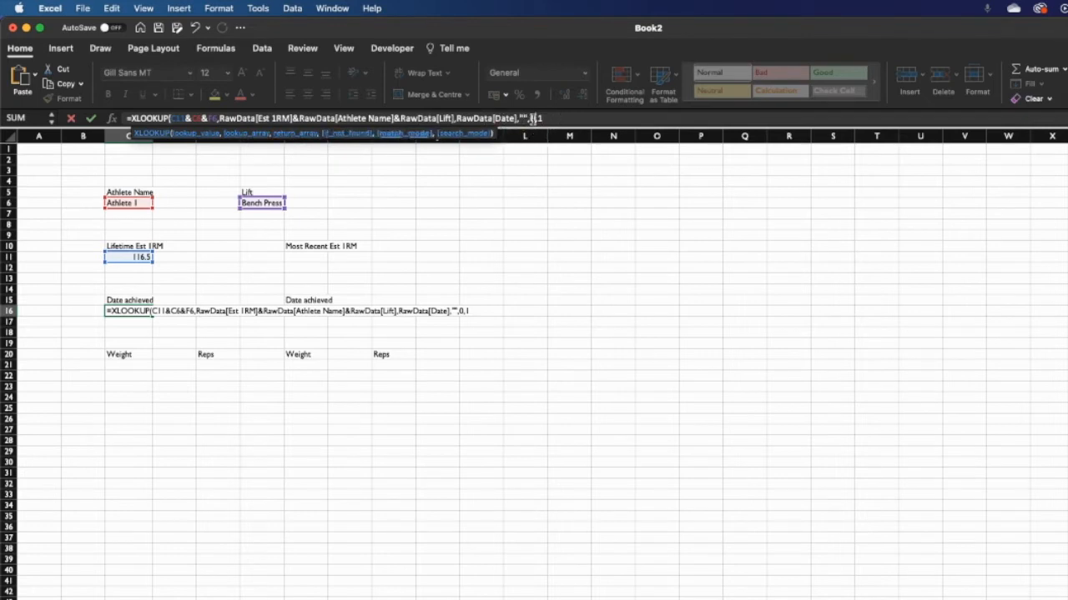
click(543, 120)
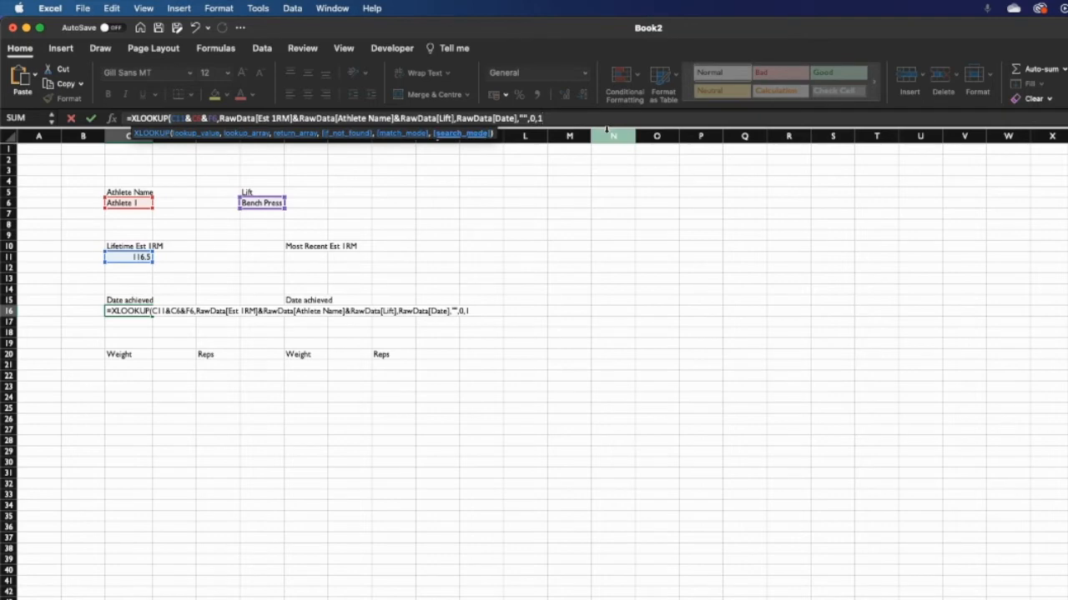
text())
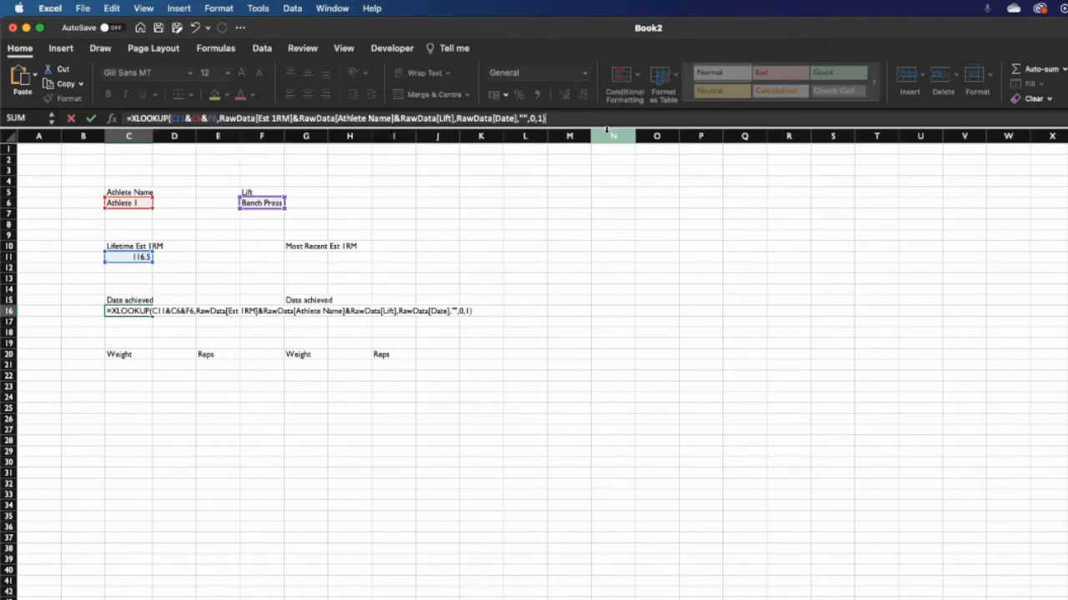
key(Return)
- Format C16 as Short Date to show 10/01/1990, then view the RawData sheet
click(136, 311)
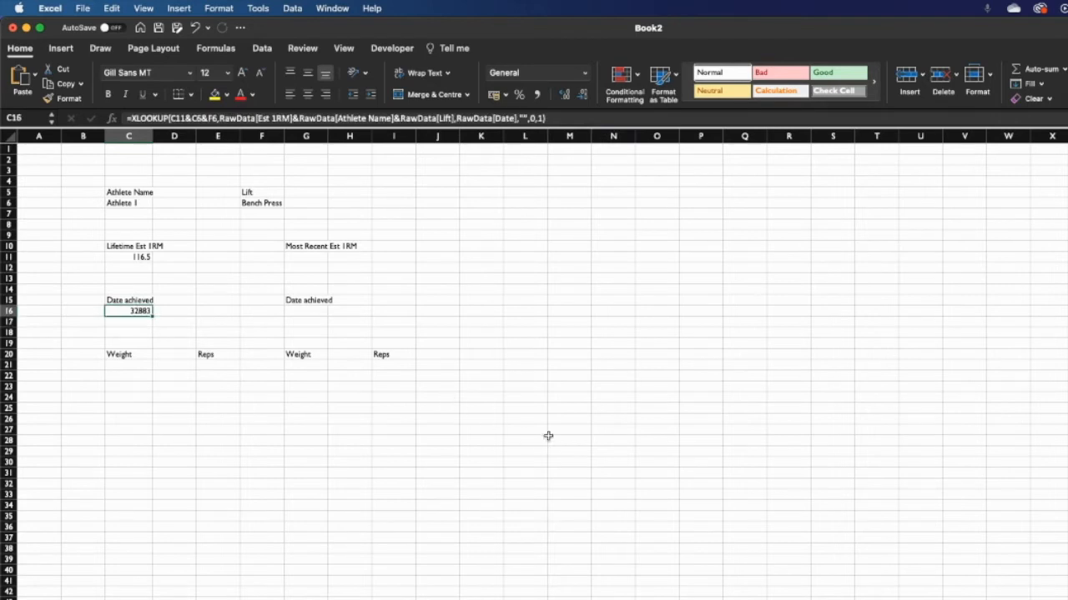
click(586, 75)
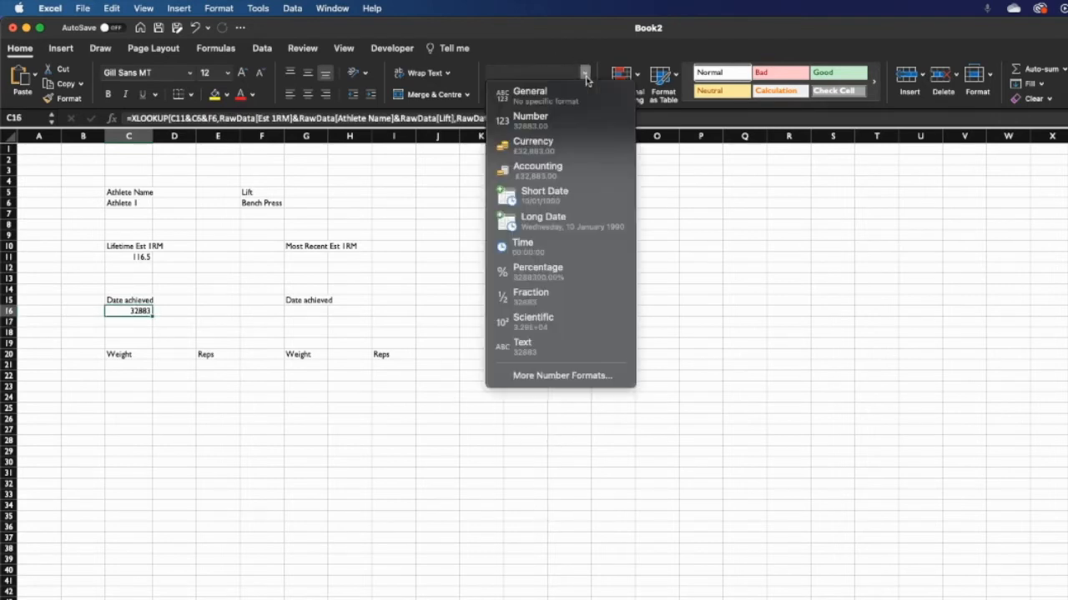
click(562, 201)
click(512, 343)
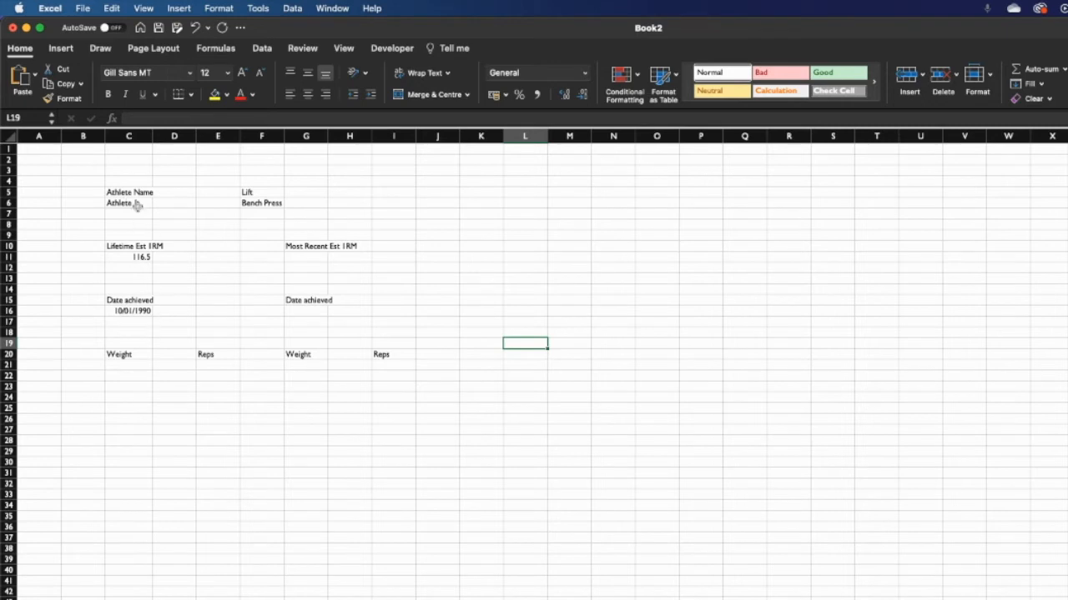
click(100, 599)
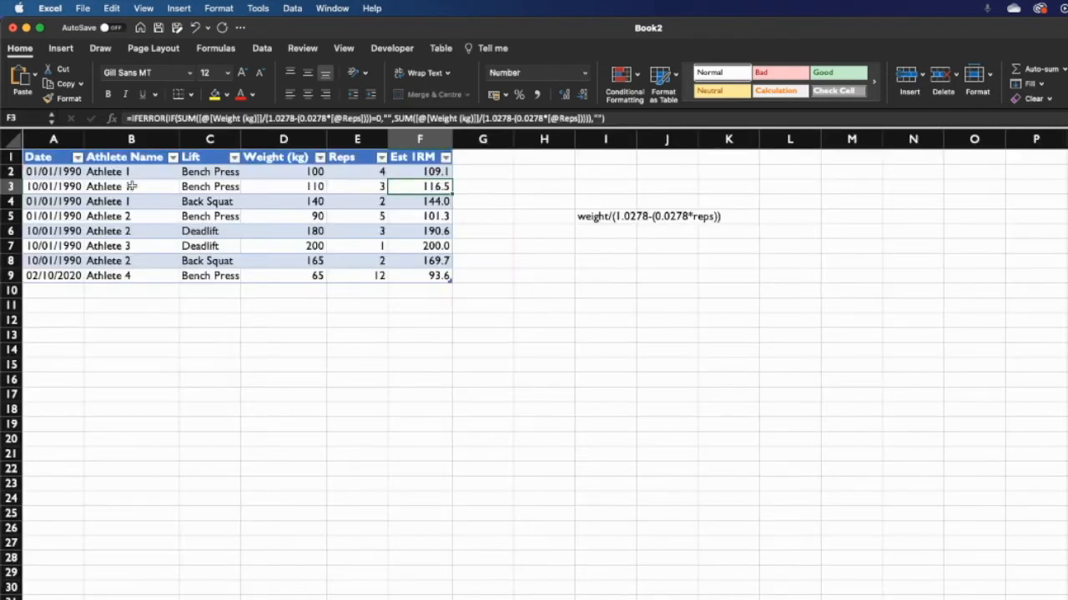
- Check the Bench Press best-lift record in RawData row 3, then return to the dashboard
click(212, 187)
drag(438, 186, 50, 186)
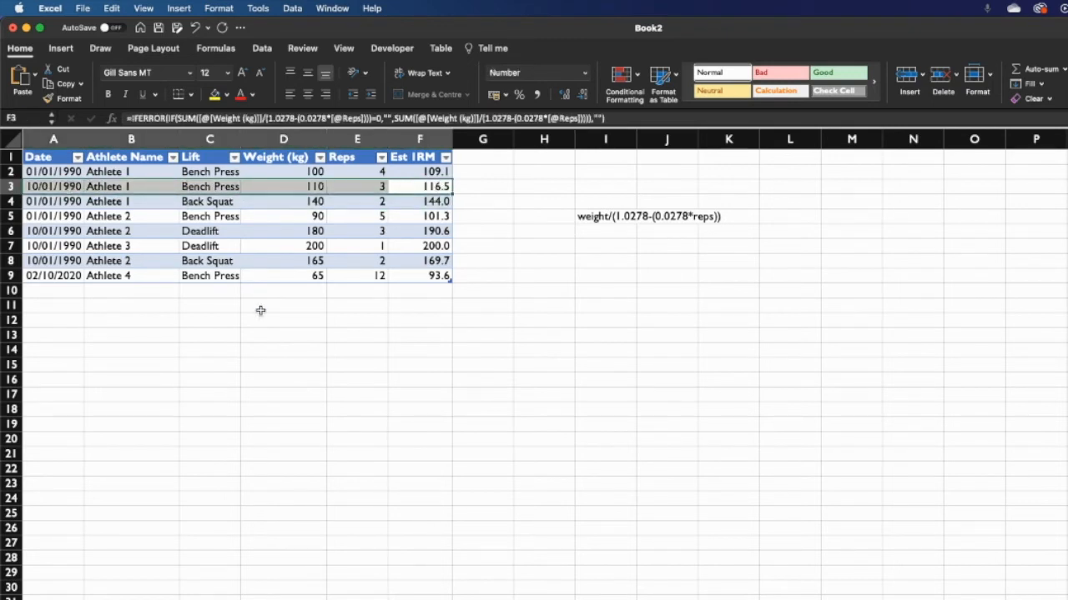
click(125, 599)
- Change the dashboard lift in F6 to Back Squat, leaving the athlete unchanged
click(147, 203)
click(159, 204)
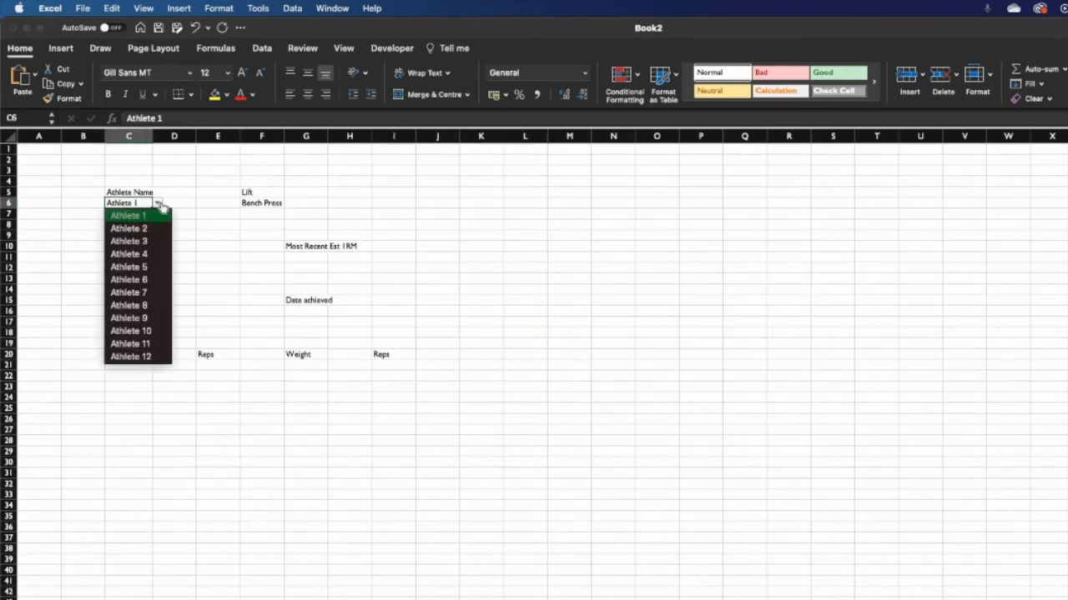
click(248, 213)
click(262, 203)
click(286, 204)
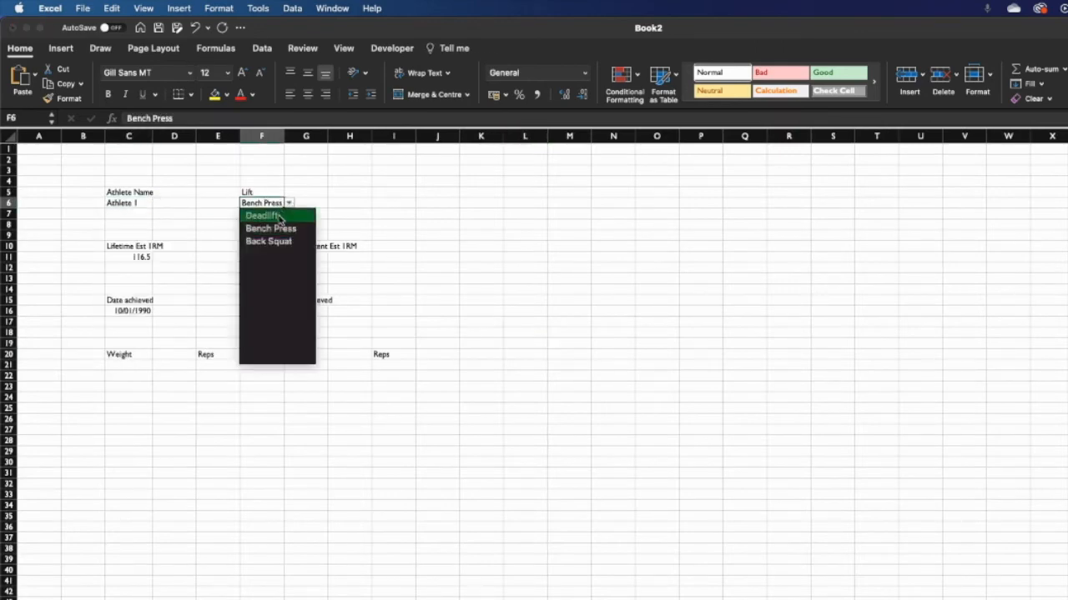
click(277, 215)
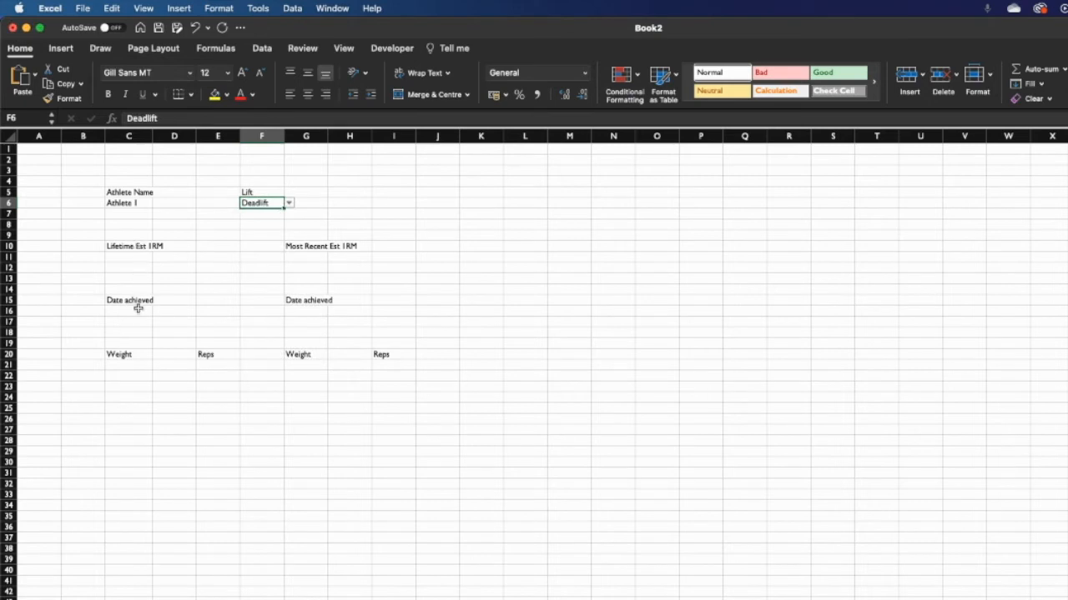
click(287, 204)
click(283, 241)
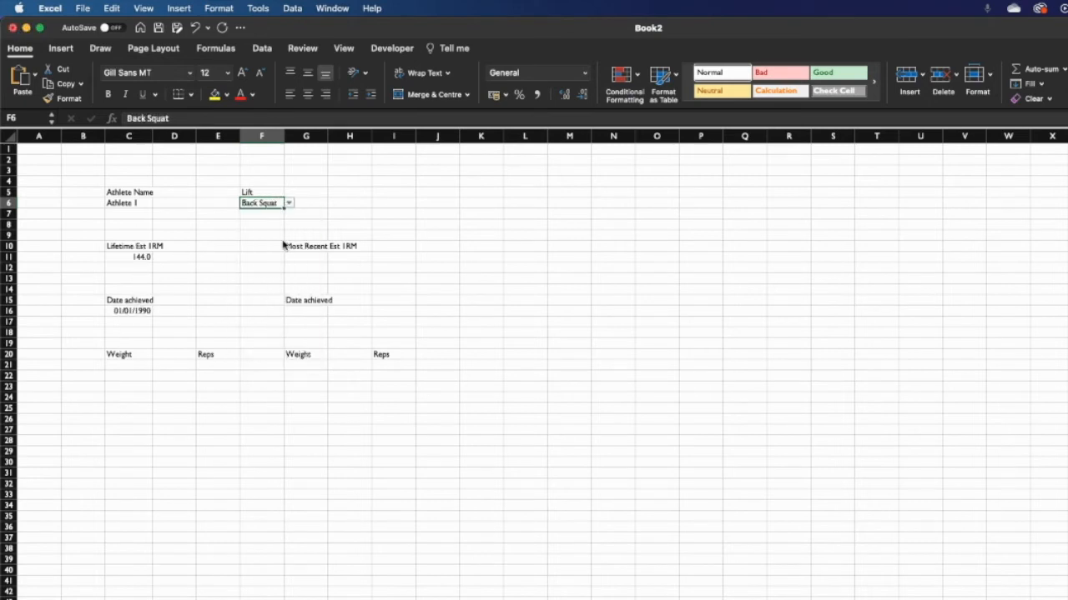
- Review the C16 date and C11 Est 1RM formulas for the Back Squat result
click(147, 311)
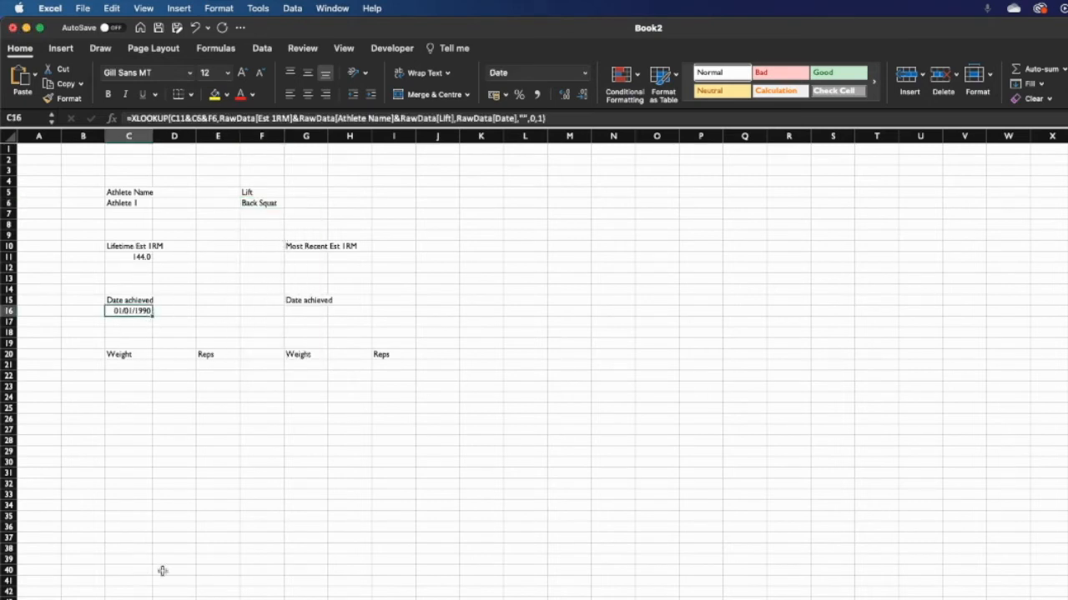
click(142, 258)
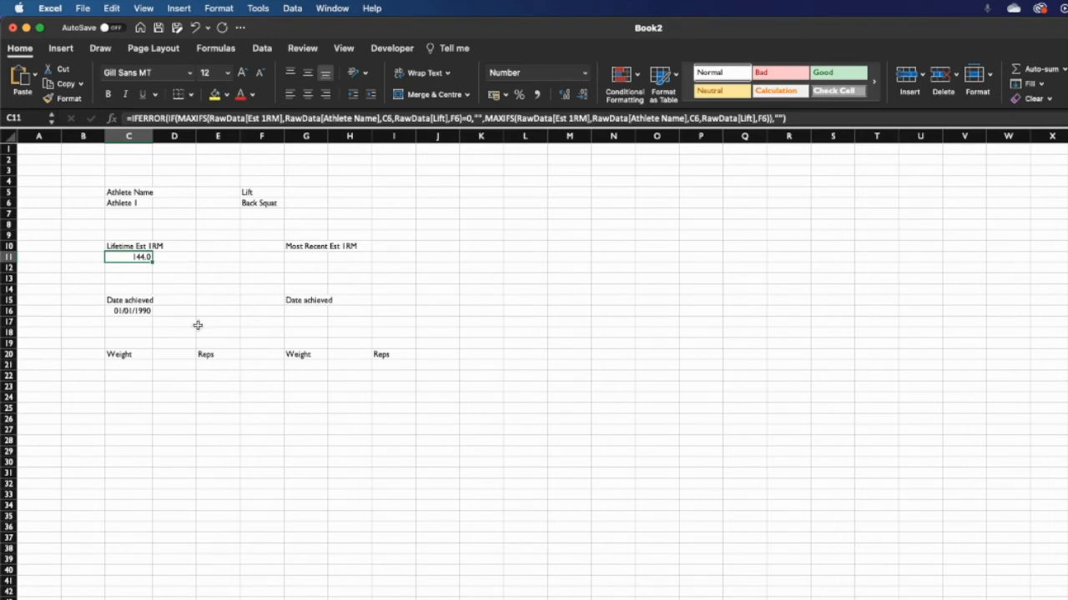
click(138, 313)
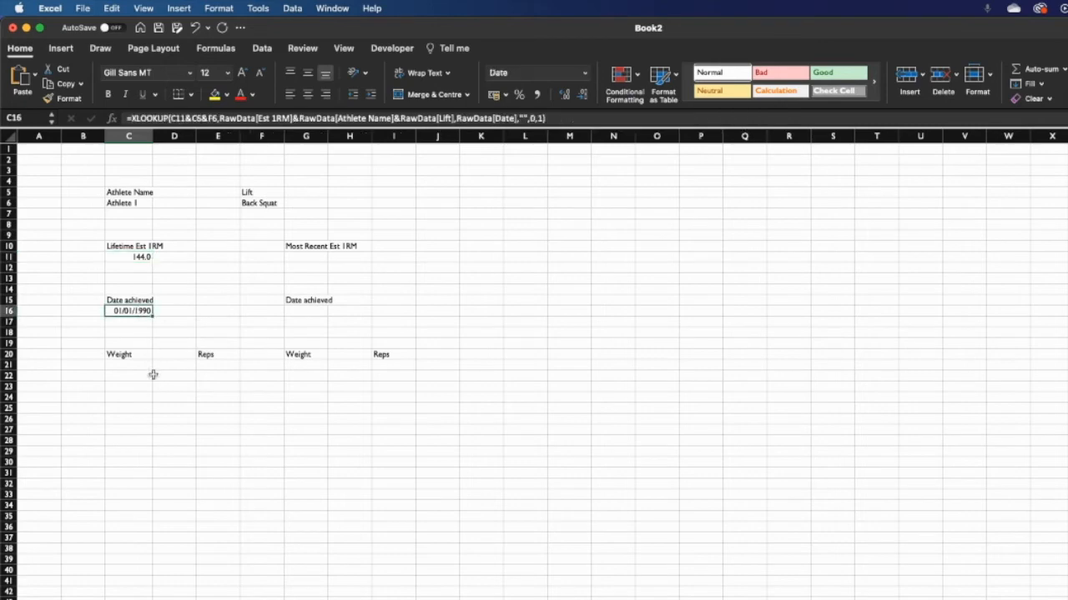
click(131, 361)
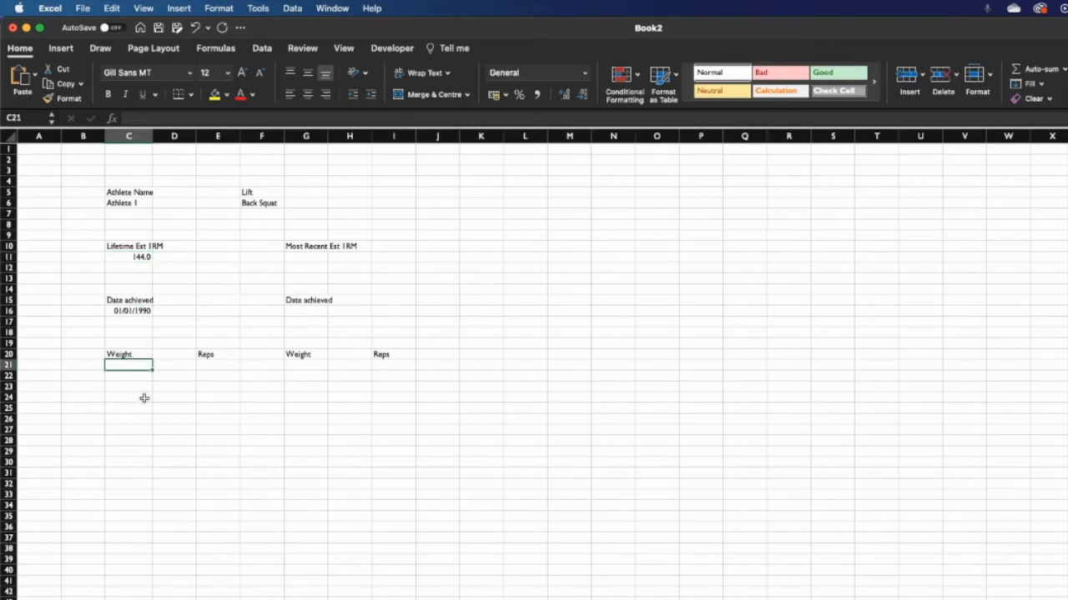
- Start an XLOOKUP formula in C21 under Weight
text(=xlookup)
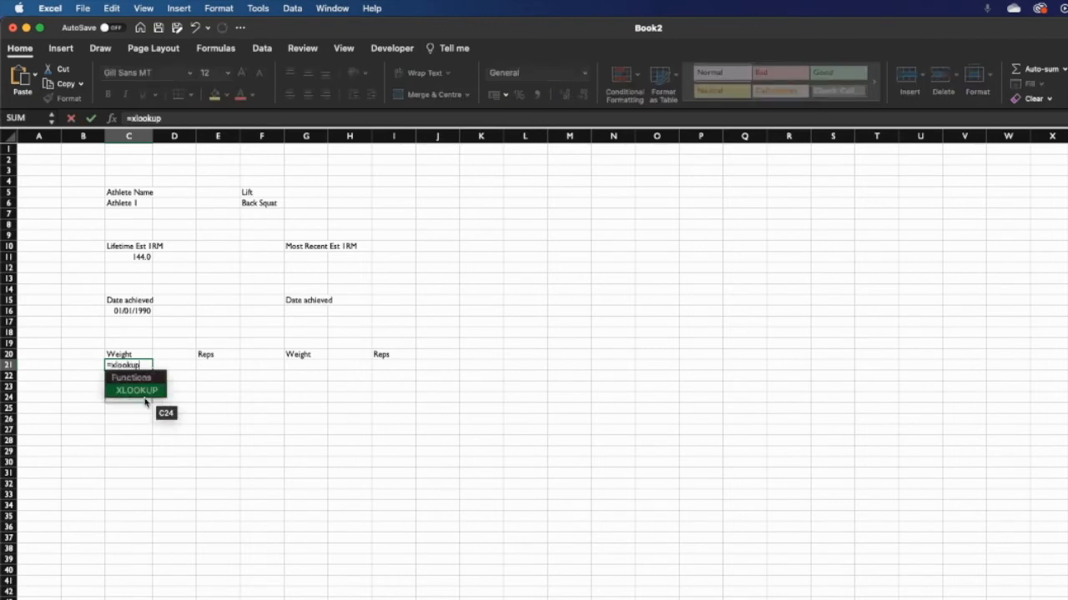
click(145, 403)
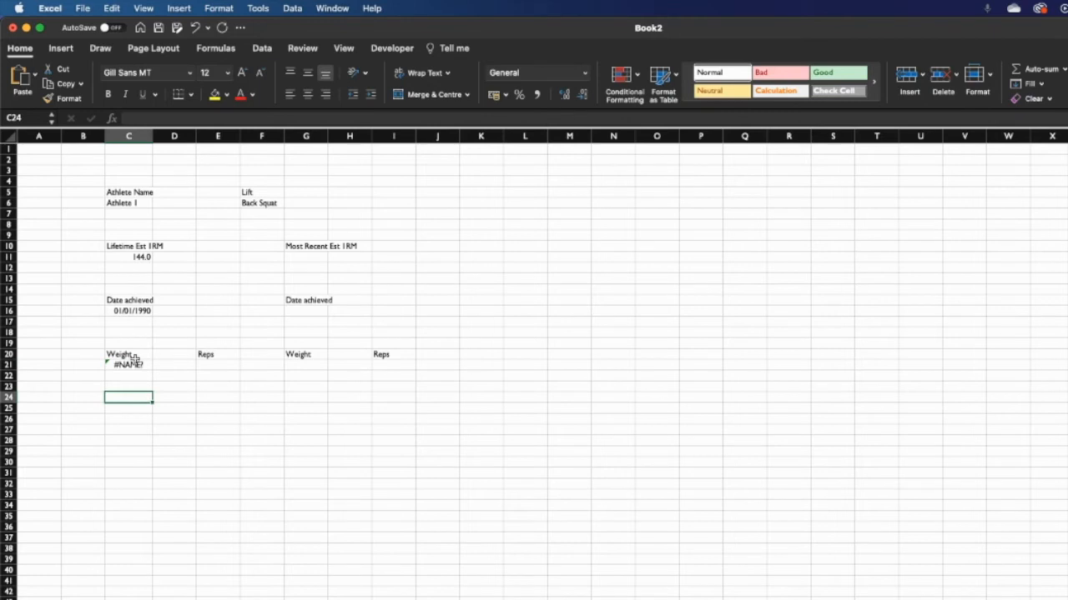
click(138, 364)
click(189, 118)
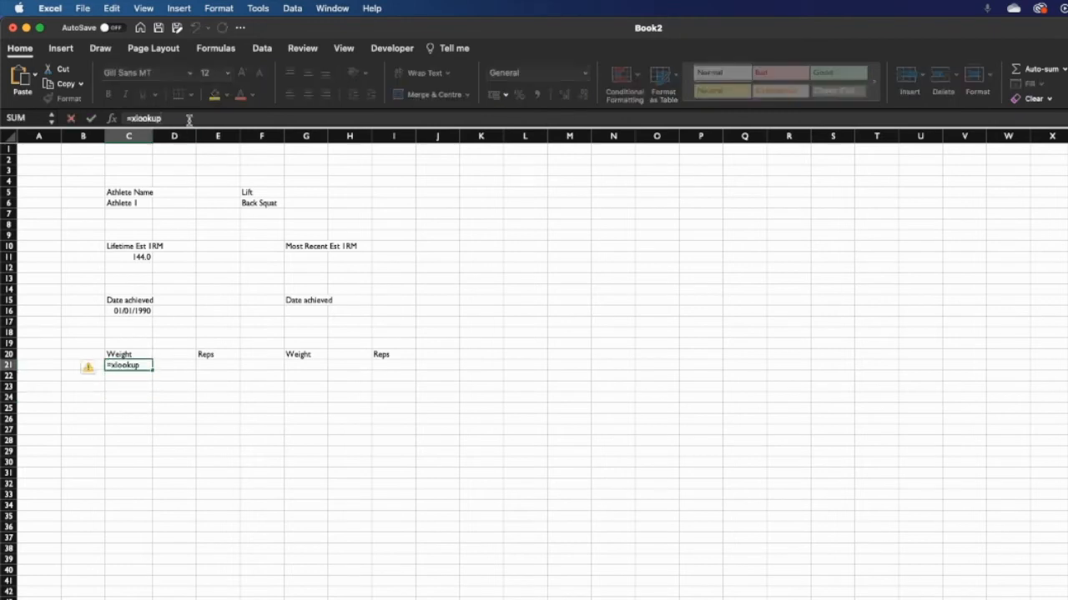
text(9)
key(BackSpace)
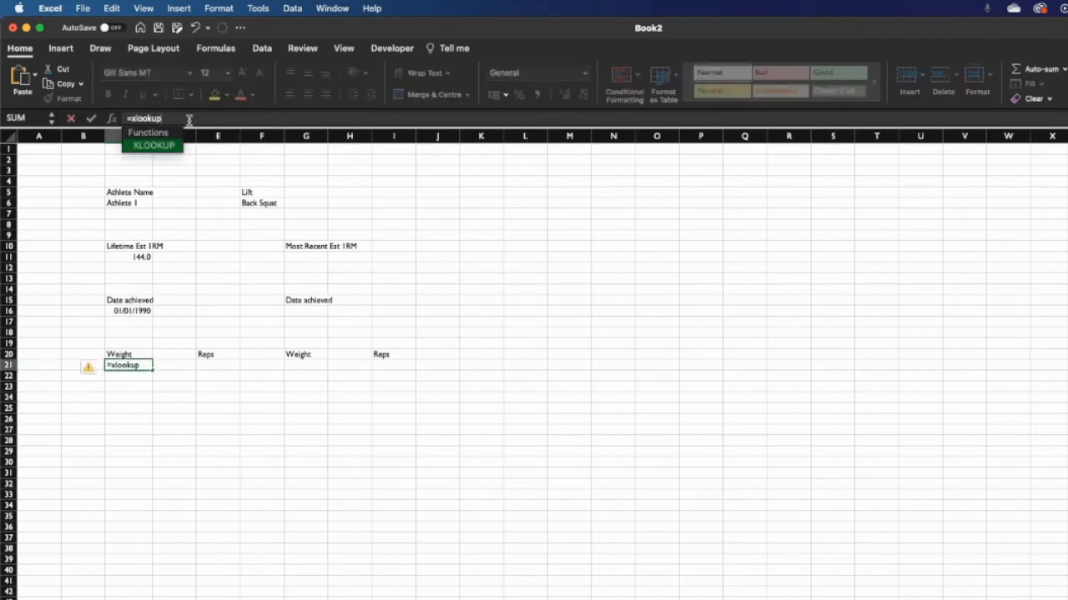
text(()
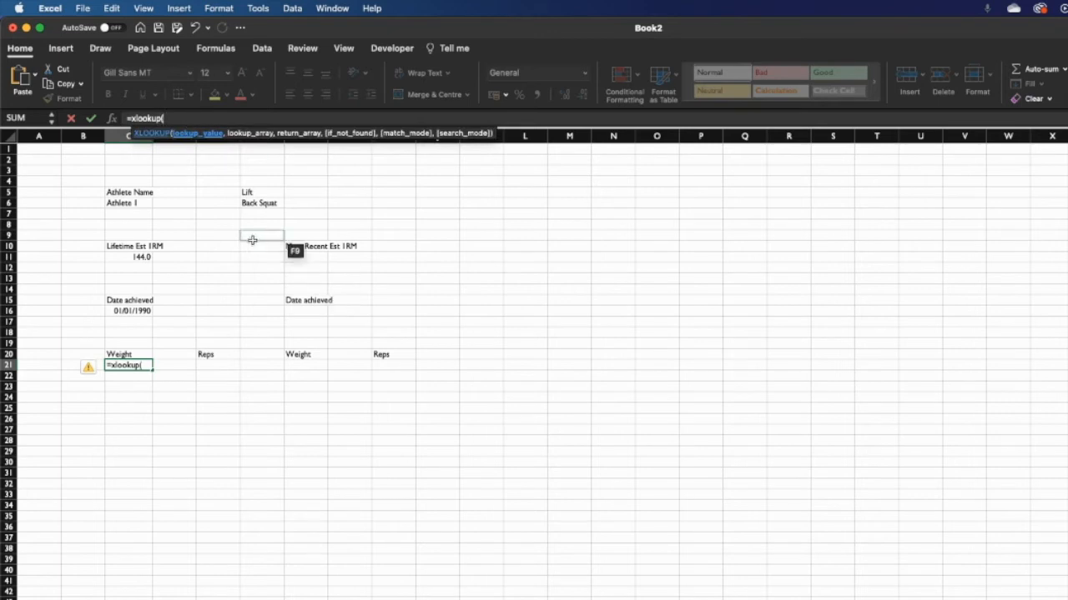
- Use C16&C11&C6&F6 as the lookup value and begin the array with RawData[Date]
click(146, 311)
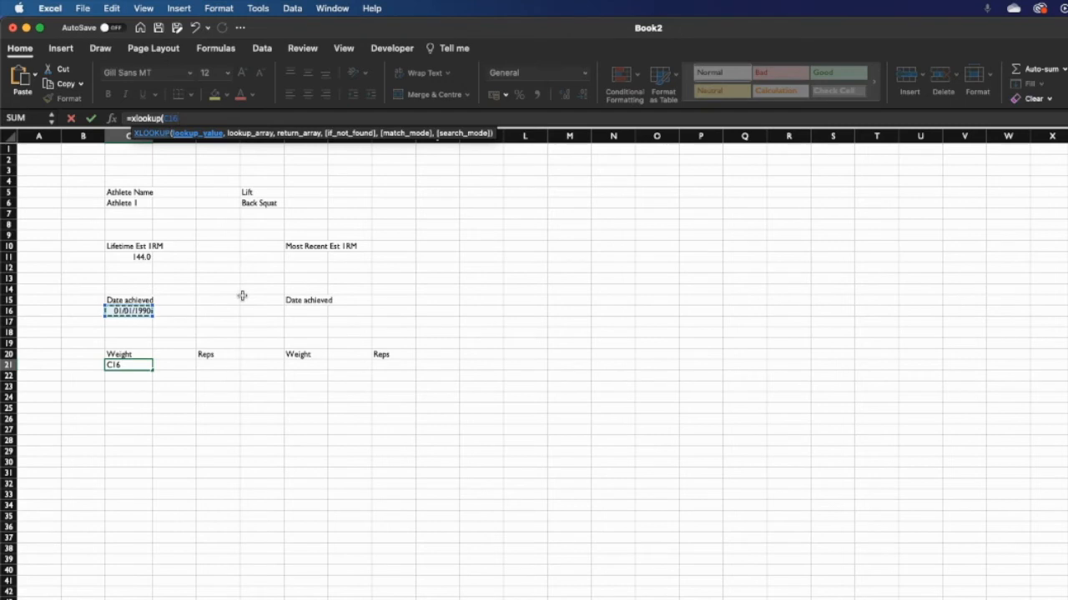
text(&)
click(147, 257)
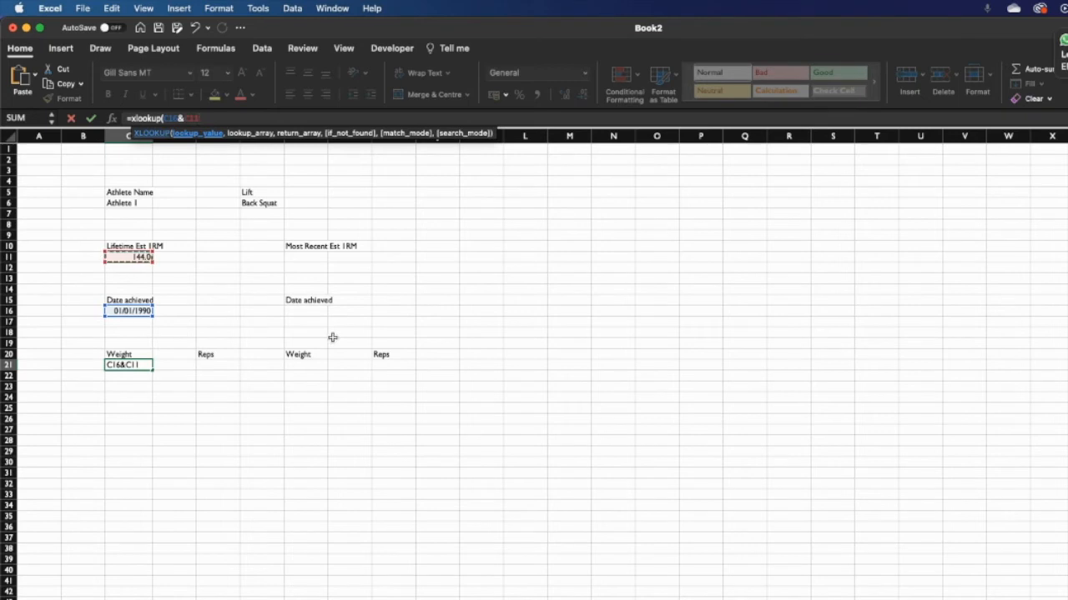
text(&)
click(139, 204)
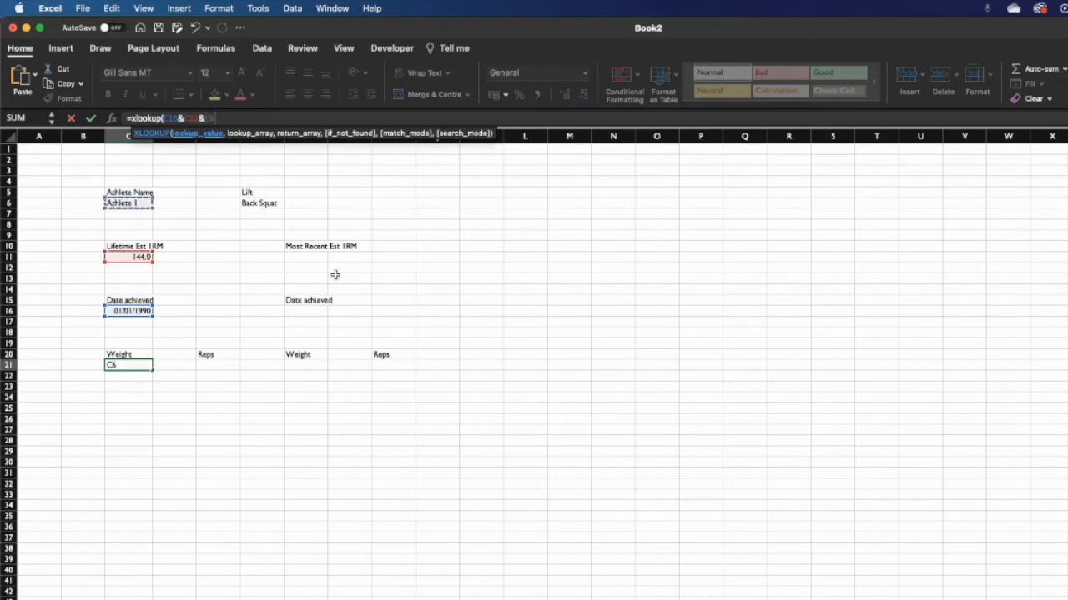
text(&)
click(247, 202)
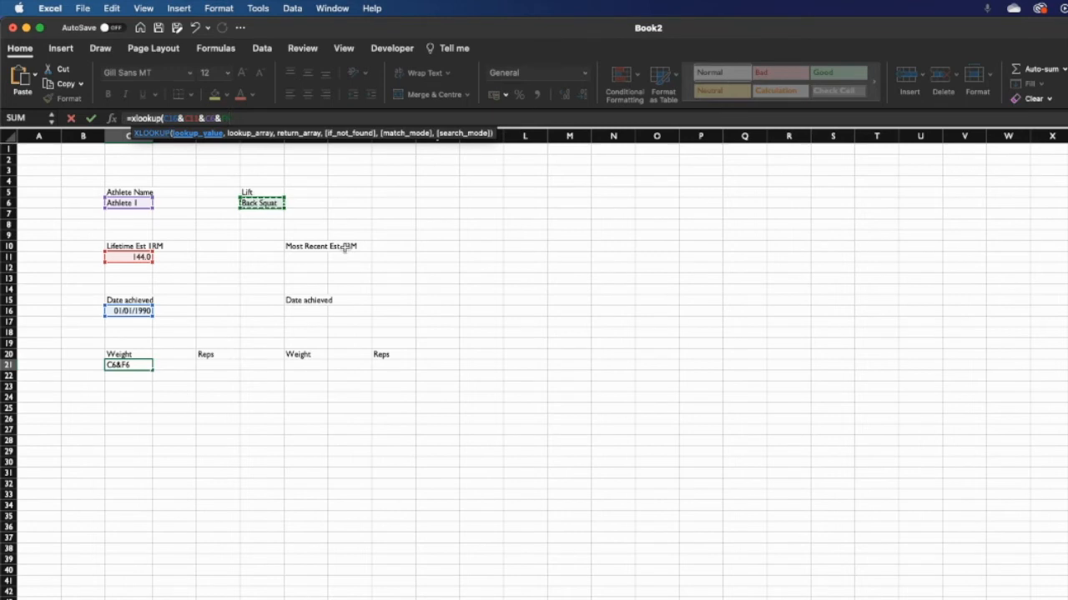
text(,)
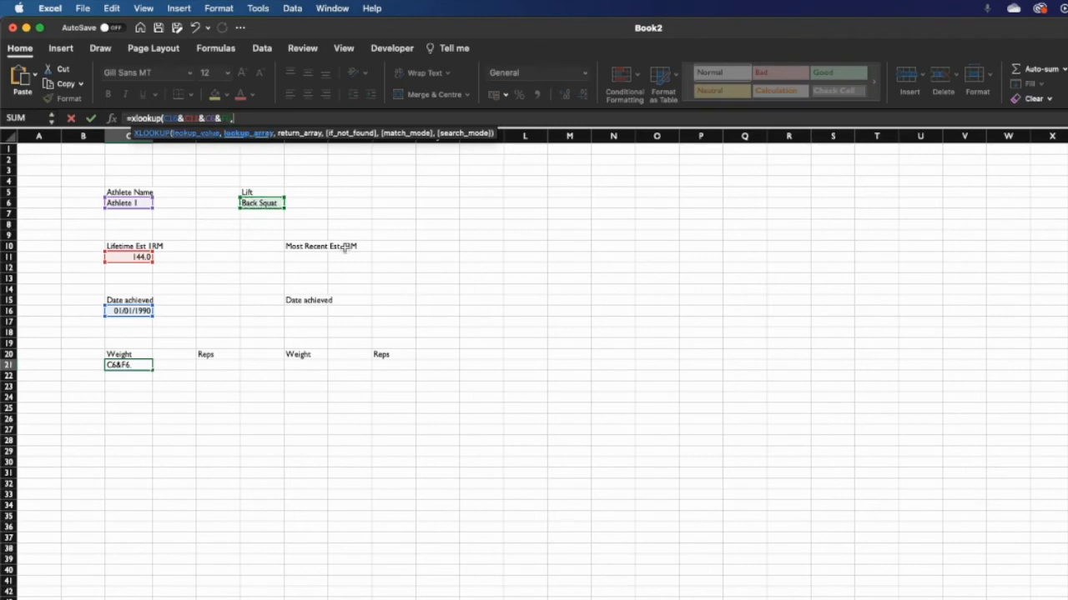
text(RawData)
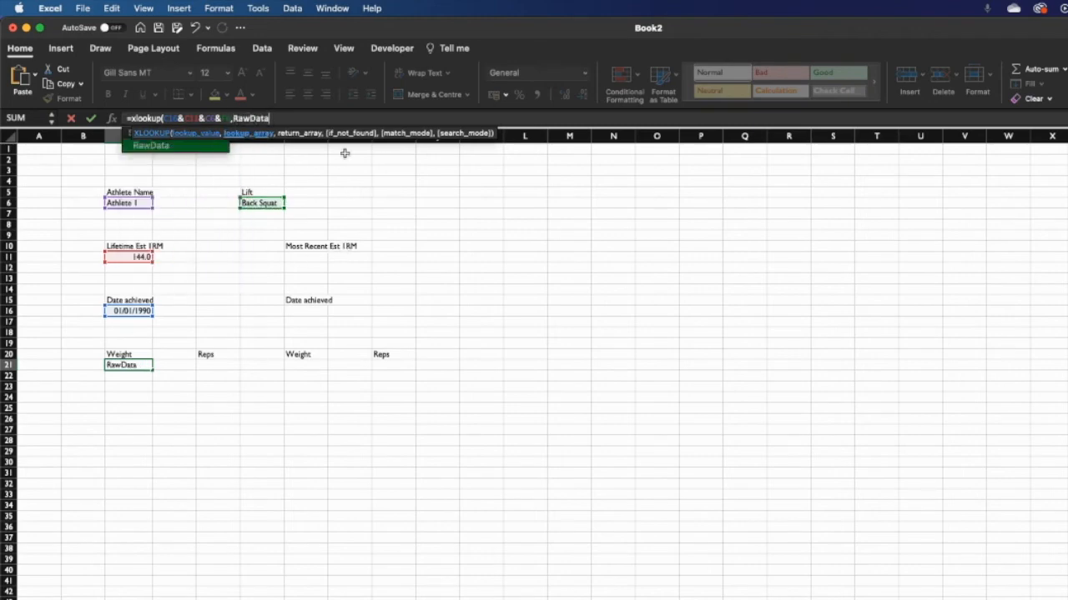
text([)
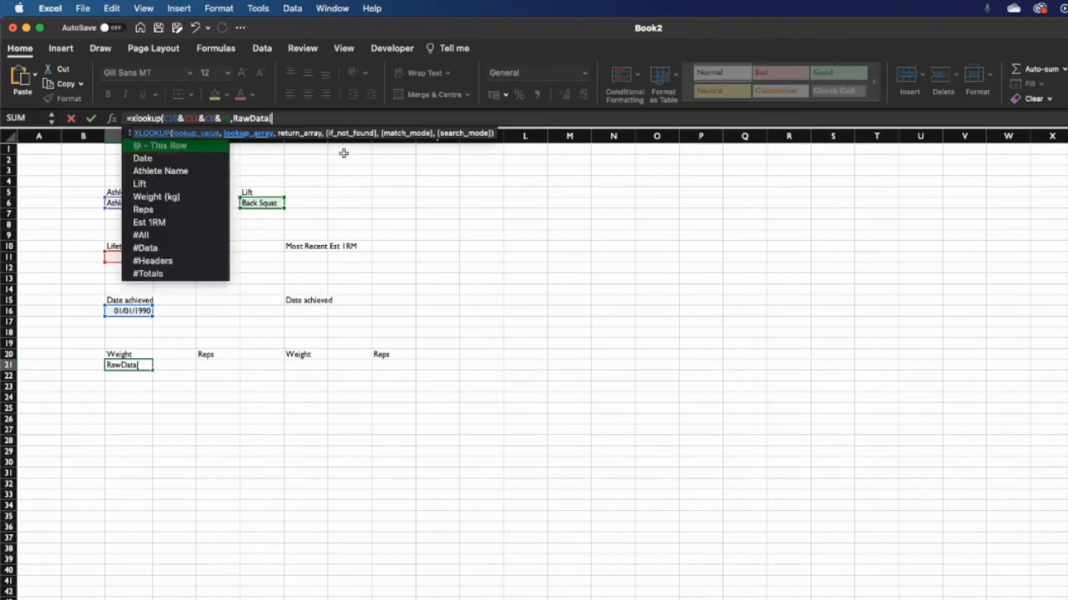
text(Date)
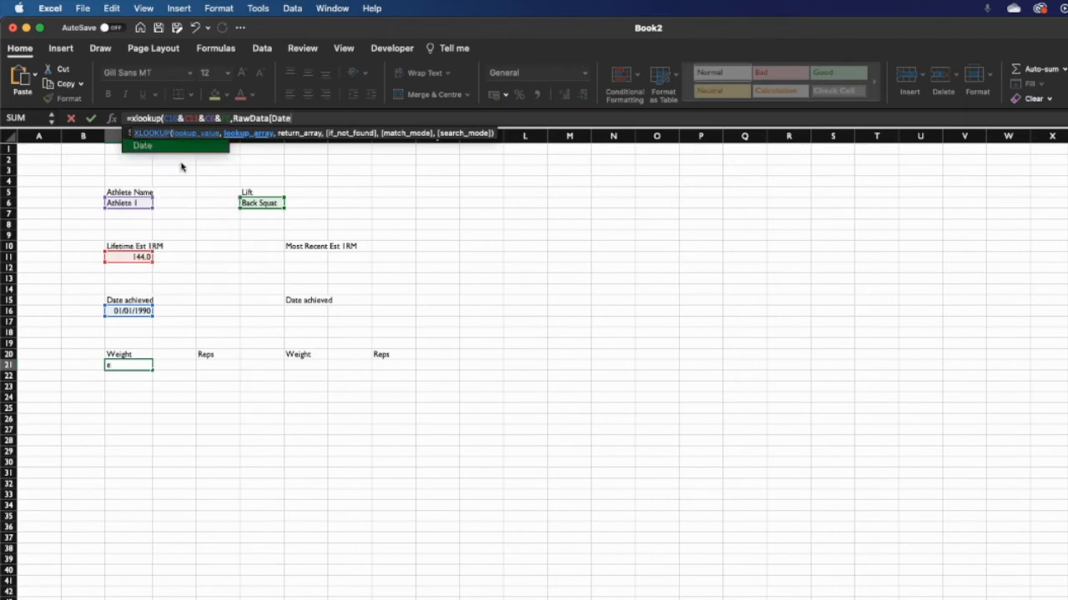
text(]&raw)
- Extend the lookup array with RawData's Est 1RM, Athlete Name and Lift columns
double_click(222, 147)
text([)
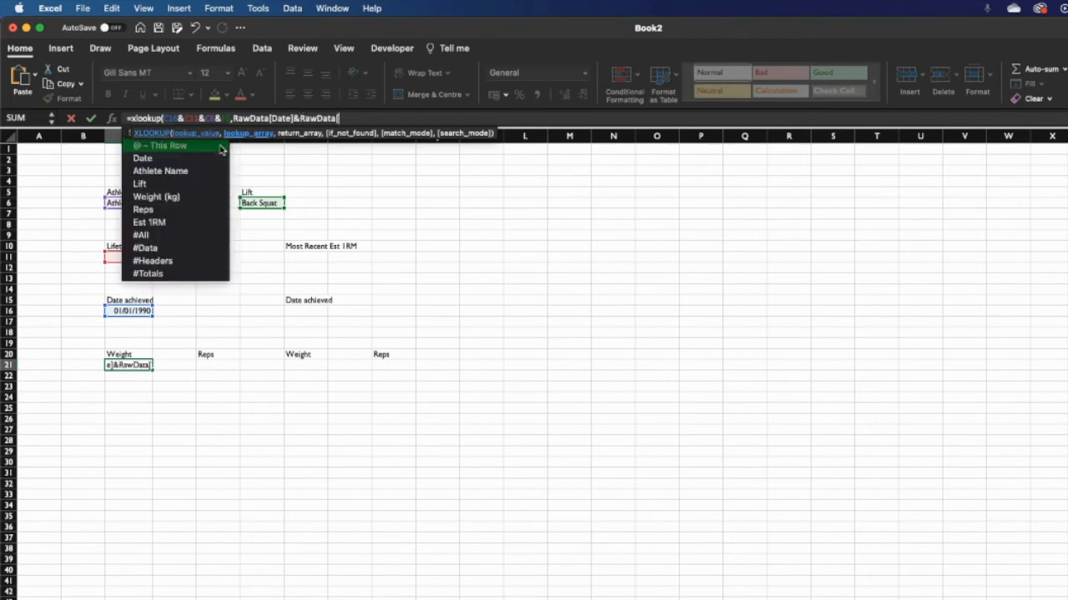
double_click(181, 223)
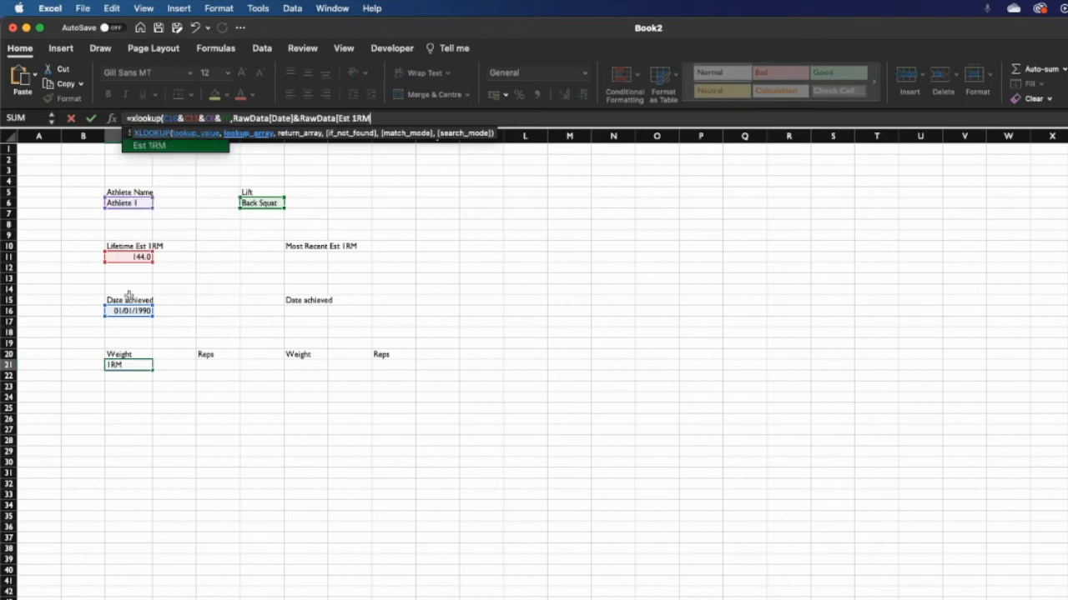
text(])
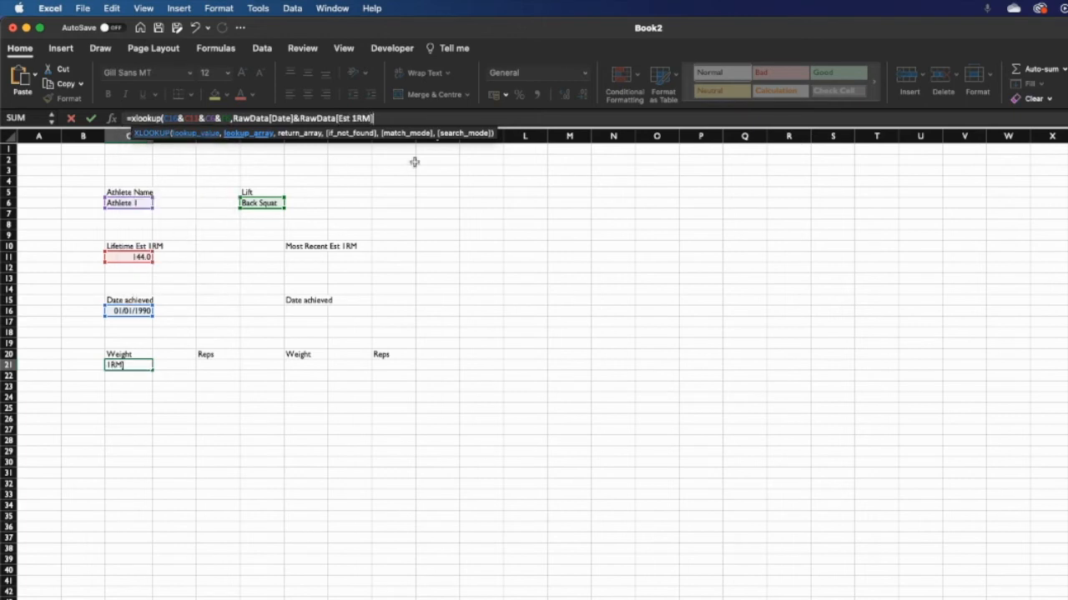
text(&raw)
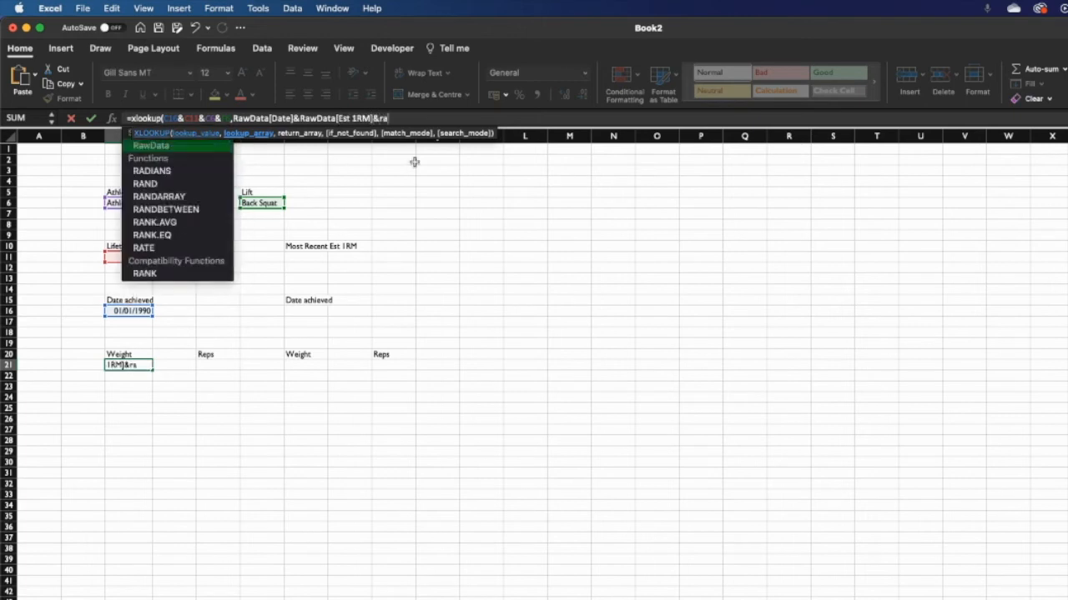
double_click(221, 151)
text([a)
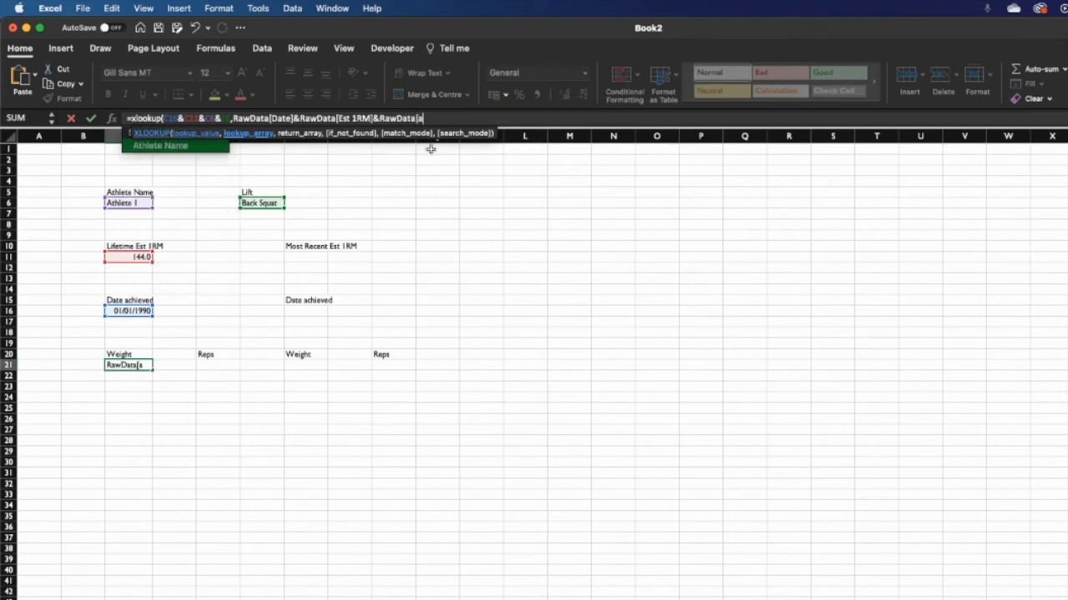
double_click(214, 149)
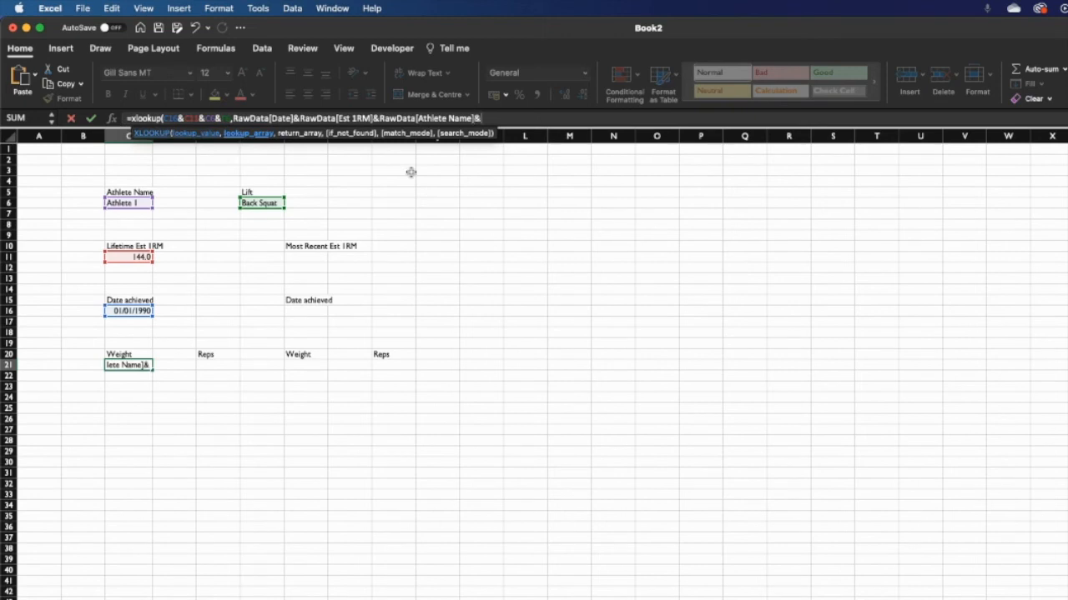
text(RawData)
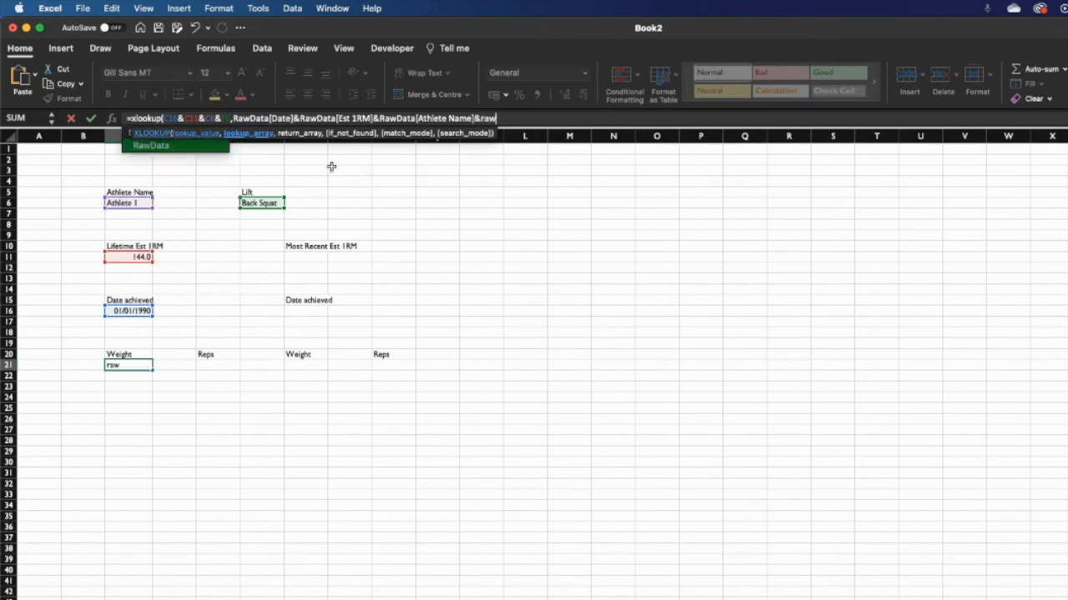
text([)
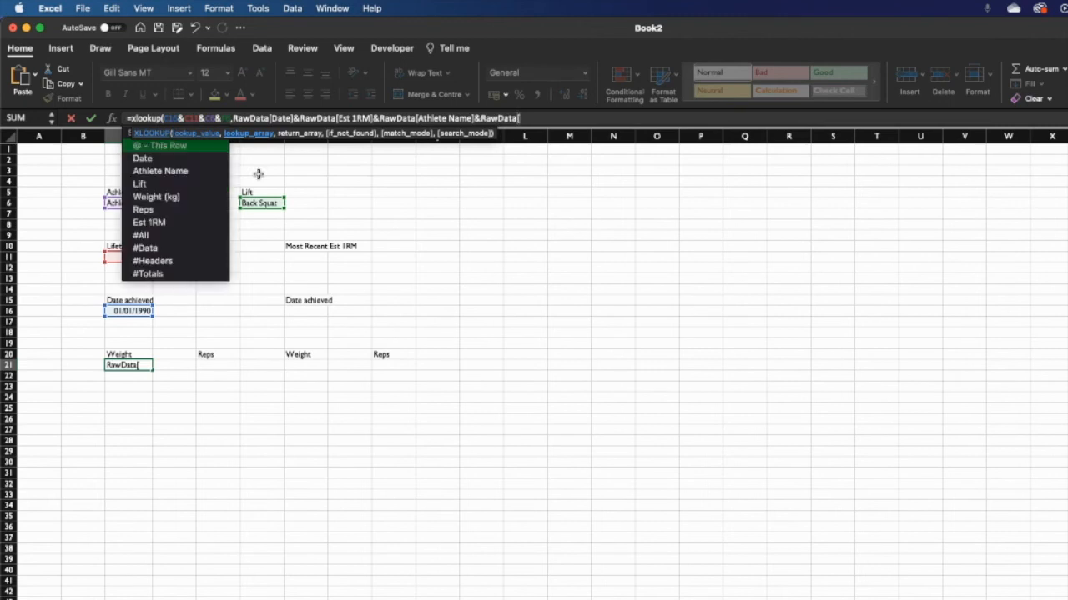
text(lift)
key(Tab)
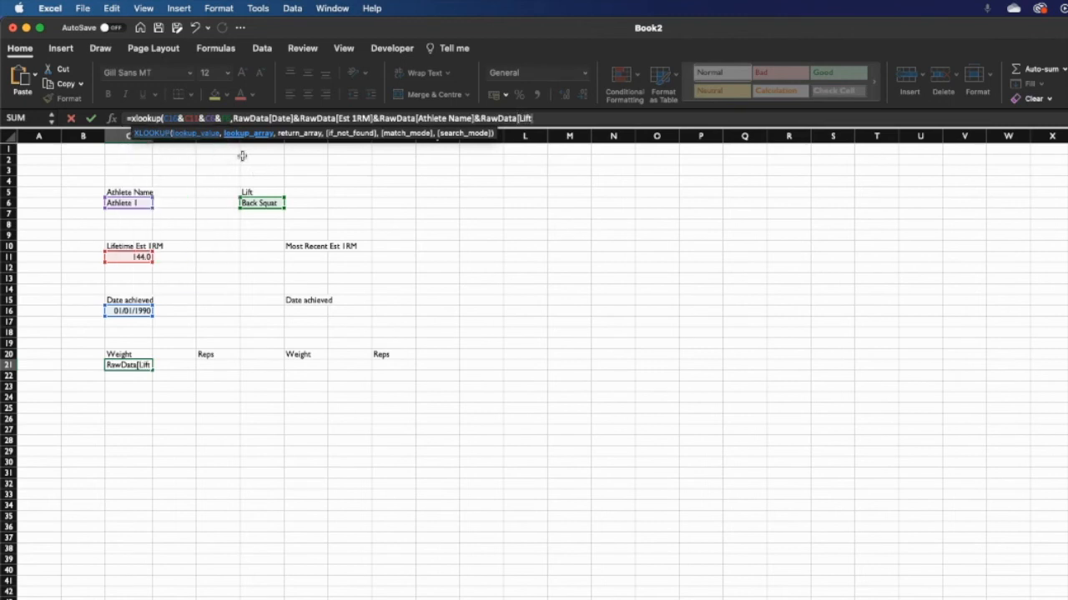
text(],)
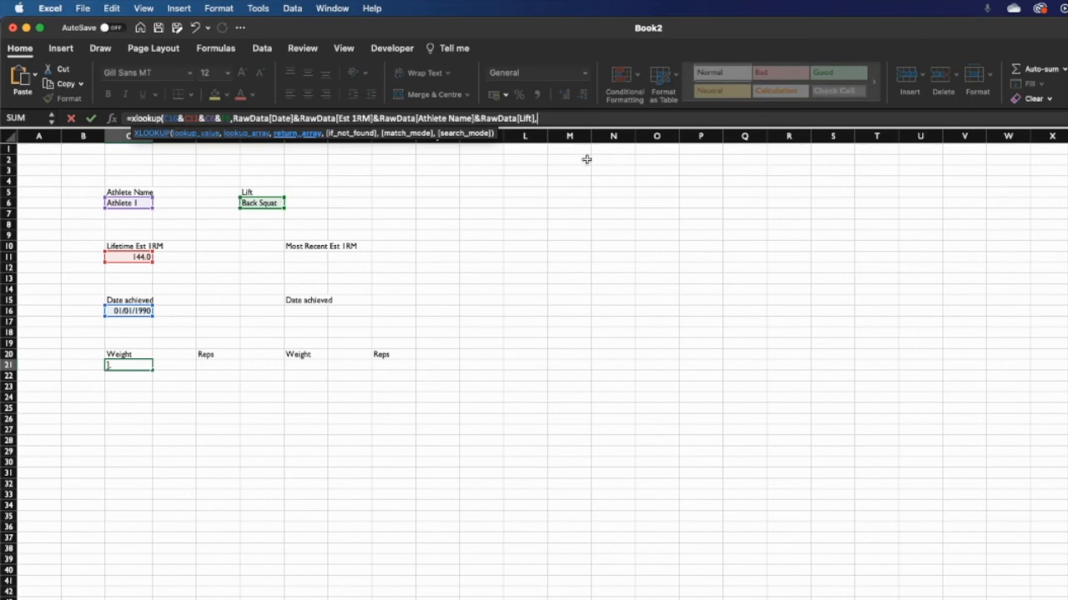
- Return RawData[Weight (kg)] with "", 0, 1 and commit C21, showing 140
text(raw)
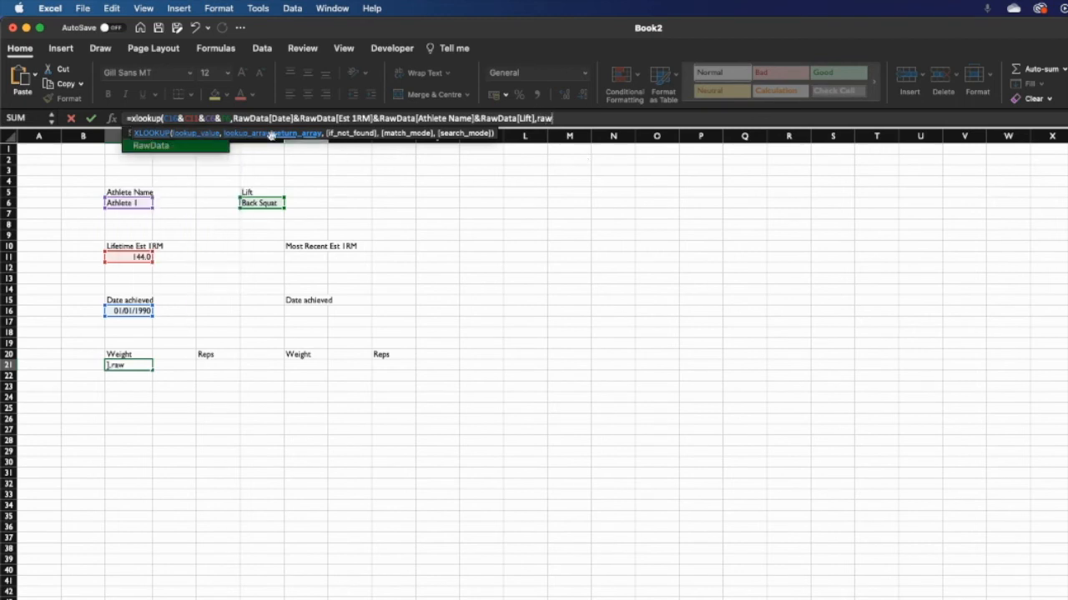
double_click(205, 146)
text([we)
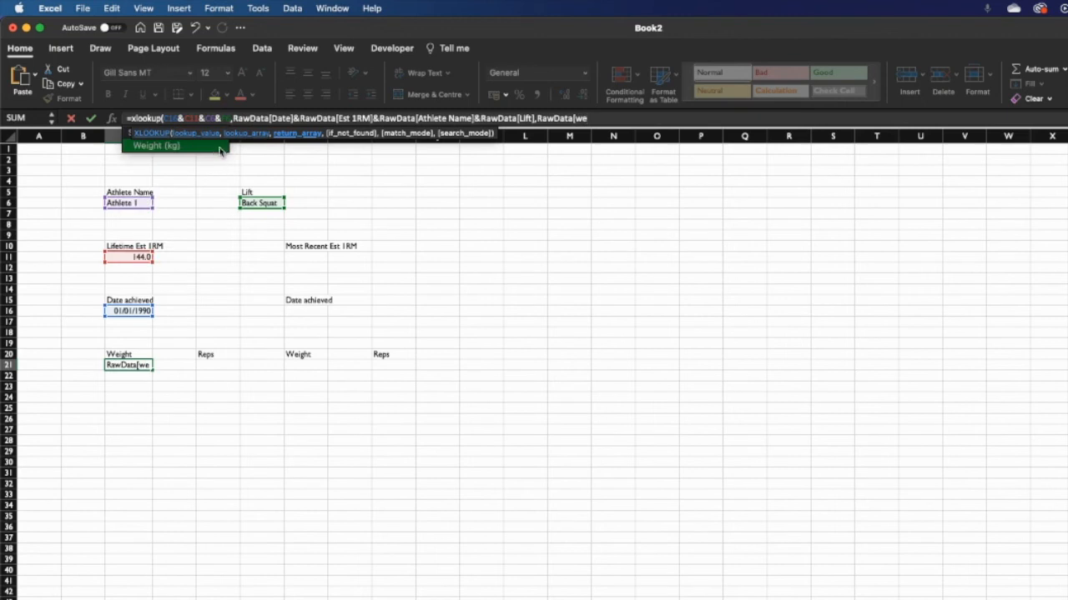
key(Tab)
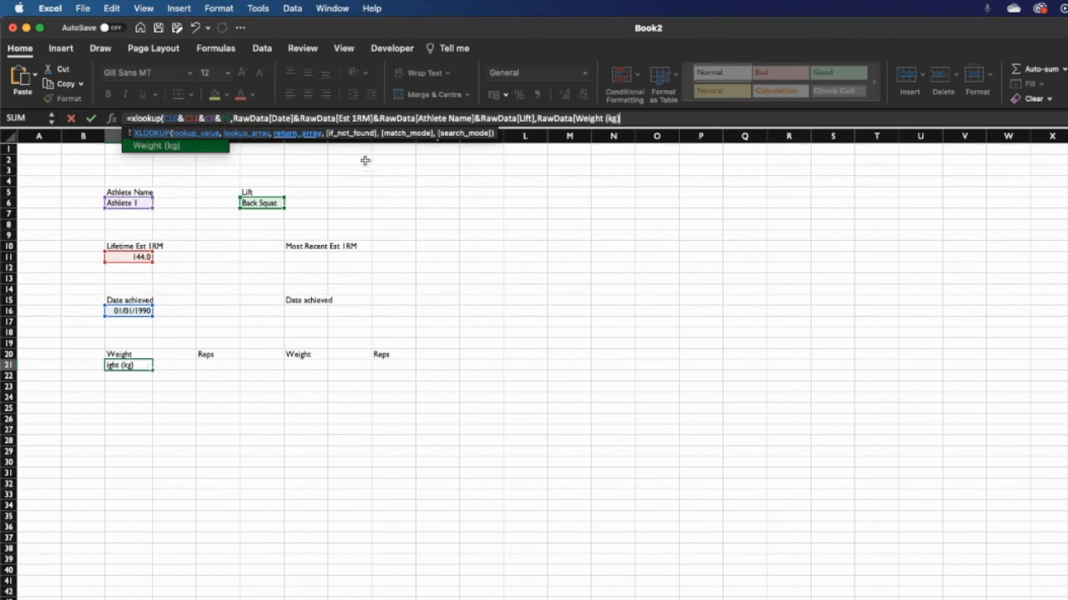
text(],"")
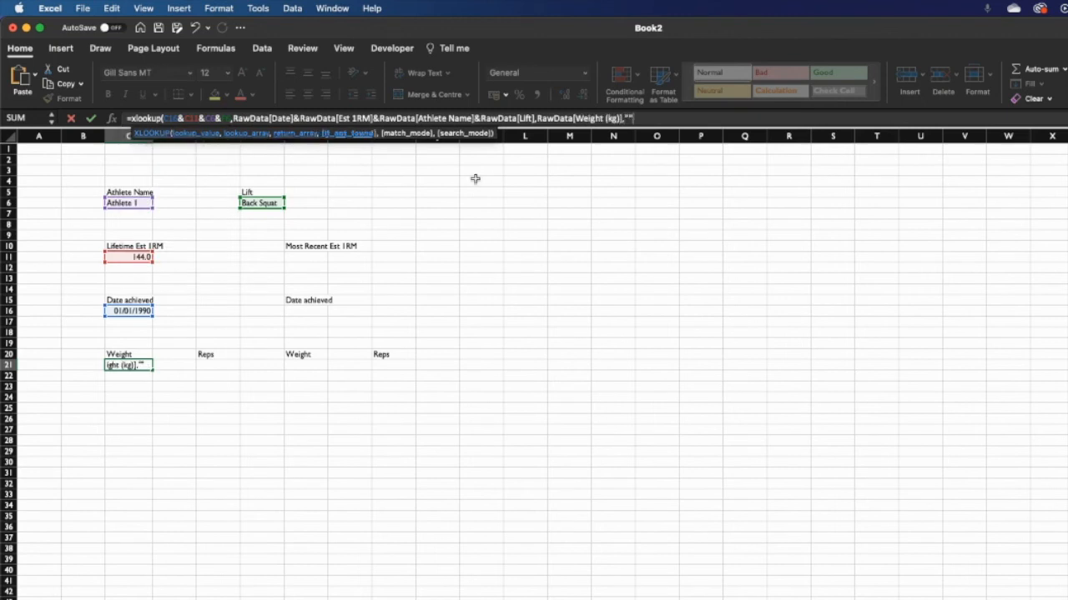
text(,)
text(0,)
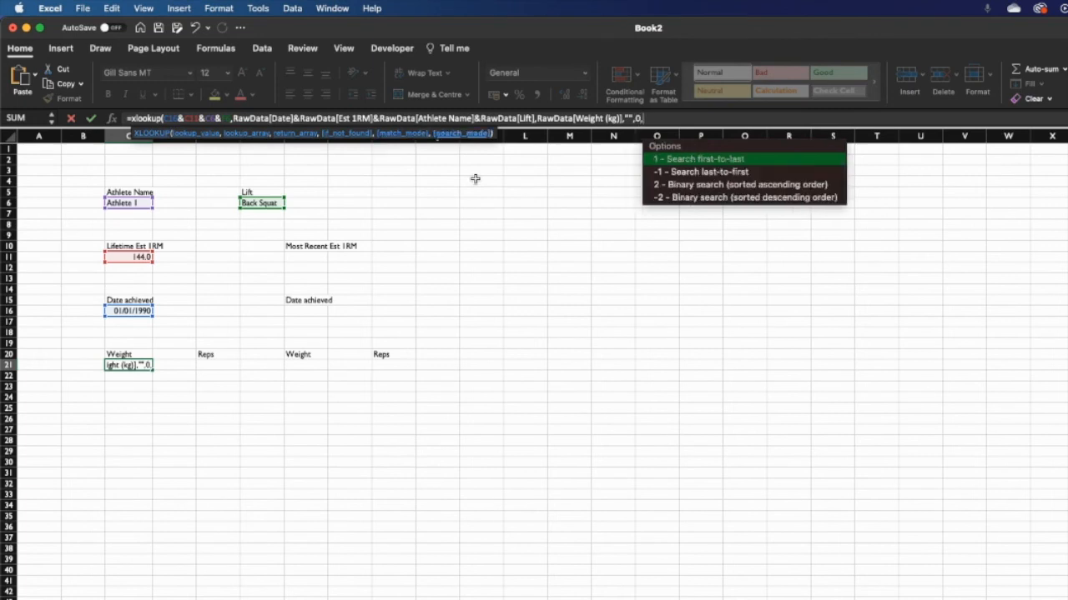
text(1))
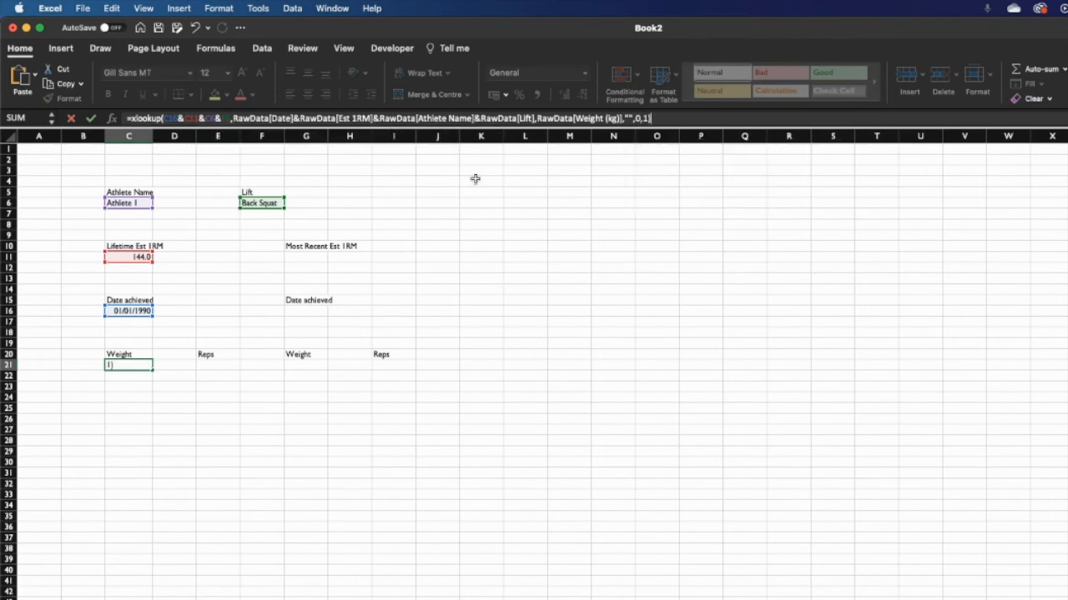
key(Return)
scroll(414, 441, down, 1)
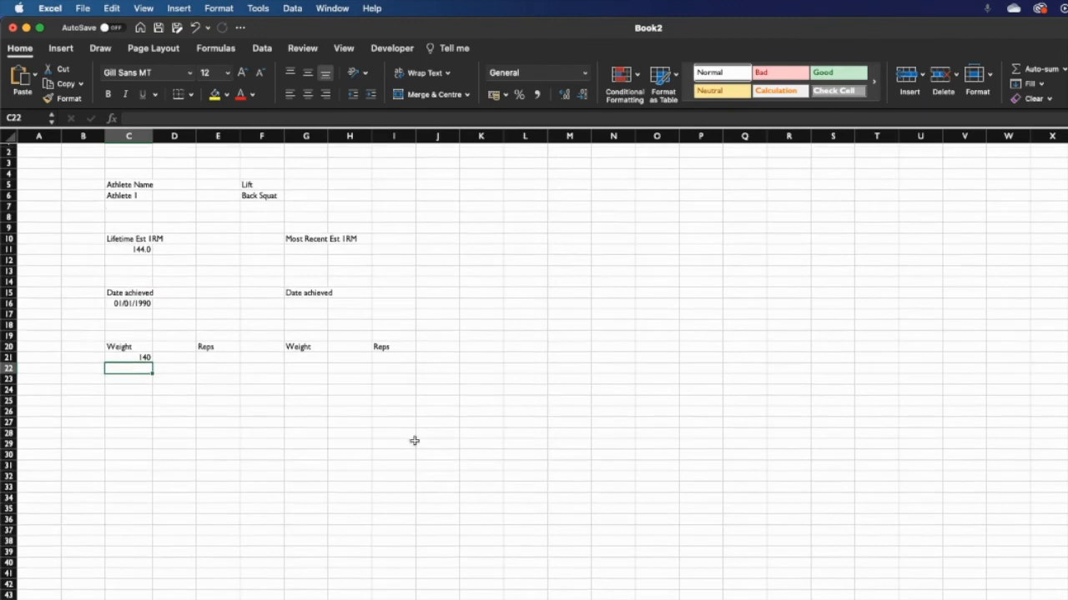
- Copy the weight XLOOKUP formula from C21, leaving it unchanged
click(414, 440)
click(139, 356)
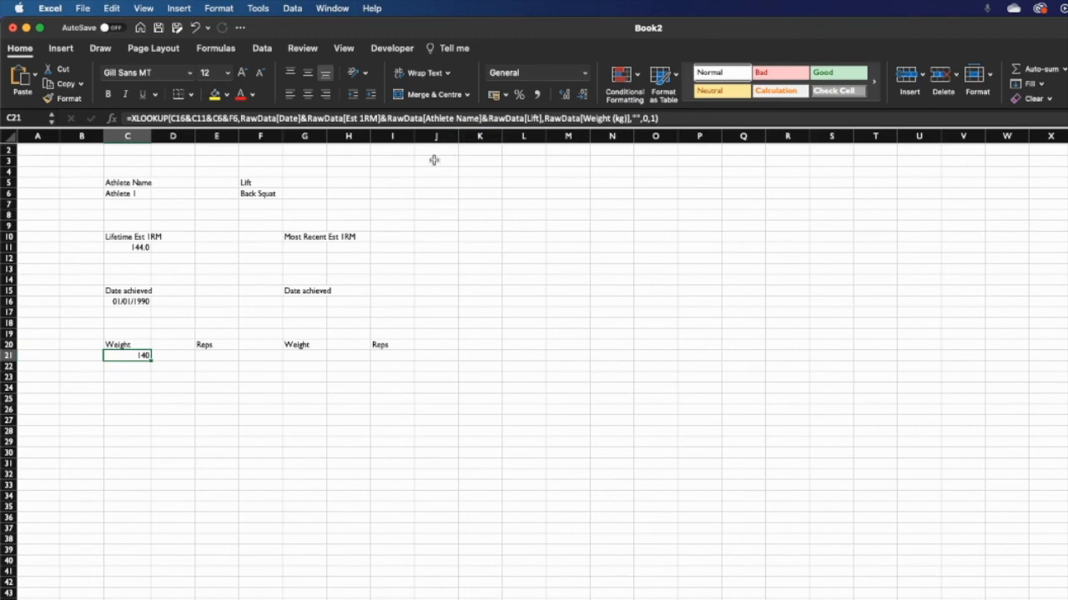
click(679, 118)
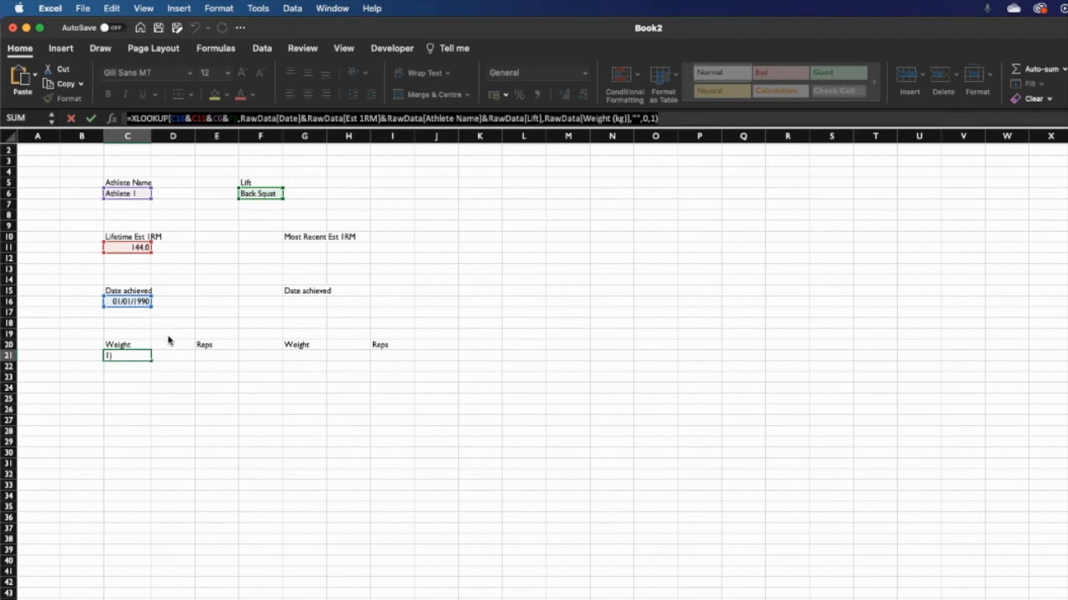
key(Return)
- Paste the formula into E21 with RawData[Reps] as the return array, returning 2 reps
click(208, 356)
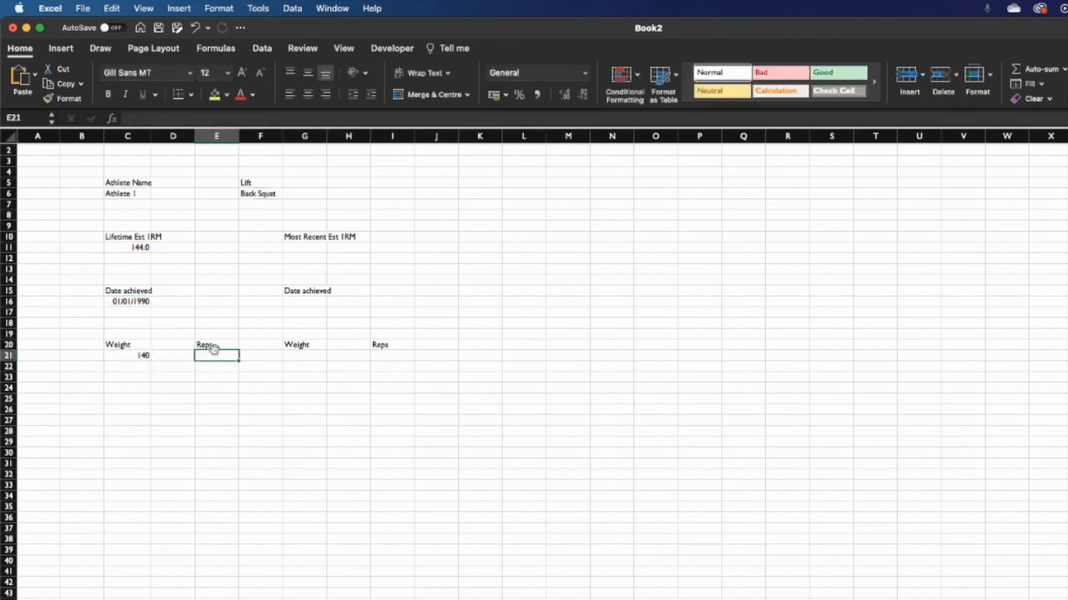
click(271, 120)
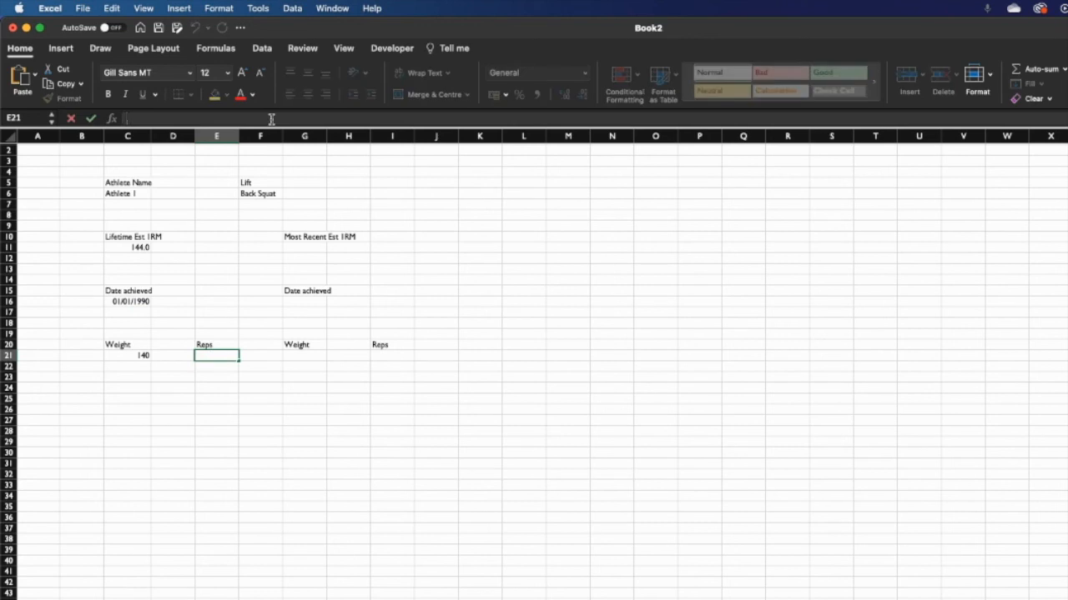
text(=XLOOKUP(C16&C11&C6&F6,RawData[Date]&RawData[Est 1RM]&RawData[Athlete Name]&RawData[Lift],RawData[Weight (kg)],"",0,1))
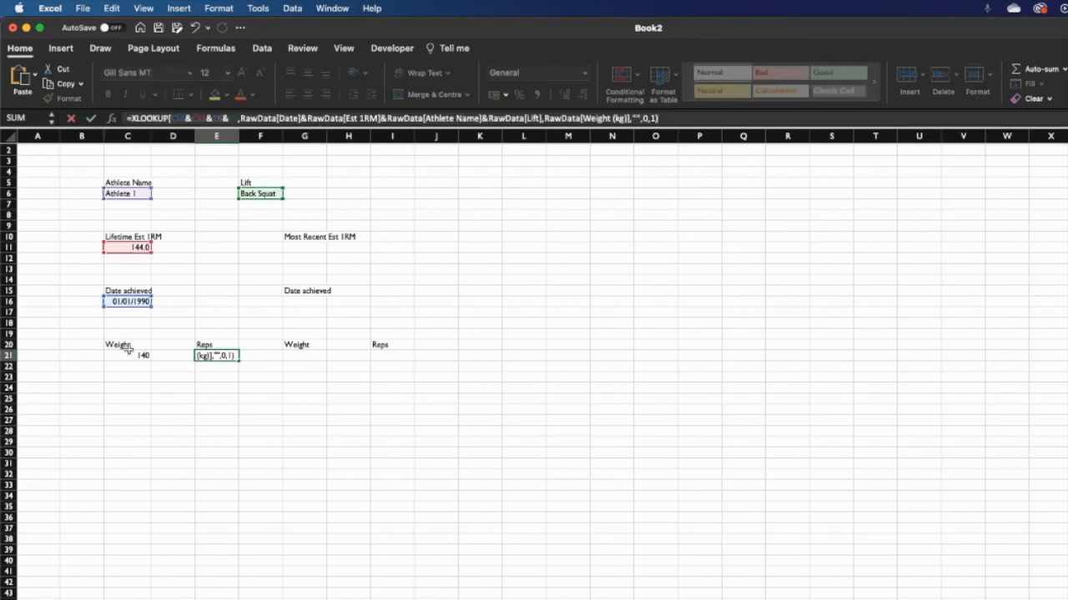
click(632, 119)
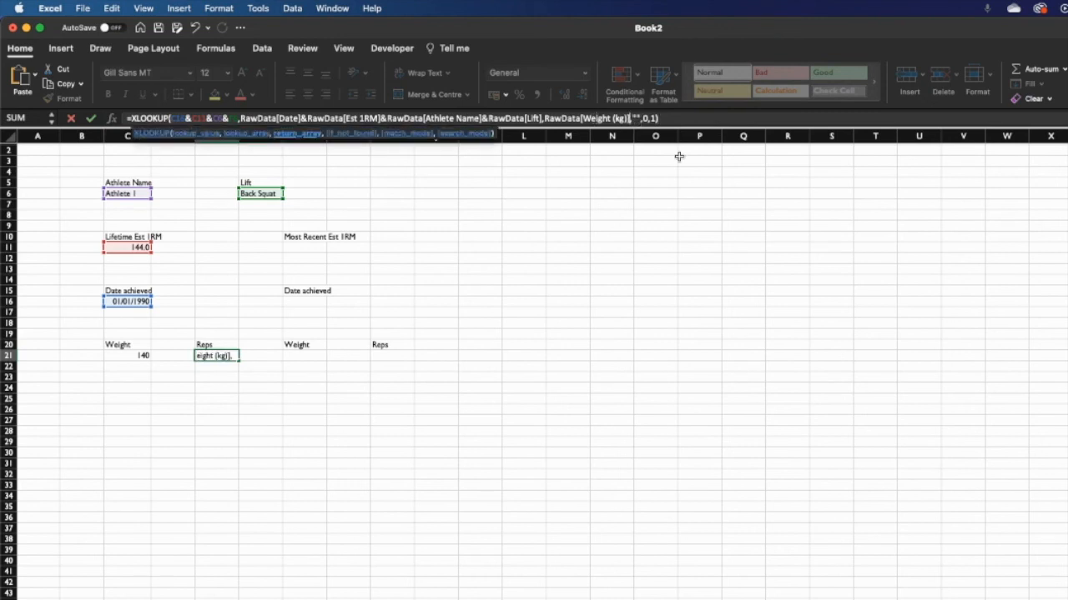
key(BackSpace)
key(BackSpace)
key(BackSpace)
key(BackSpace)
key(BackSpace)
key(BackSpace)
key(BackSpace)
key(BackSpace)
key(BackSpace)
key(BackSpace)
key(BackSpace)
key(BackSpace)
key(BackSpace)
key(BackSpace)
key(BackSpace)
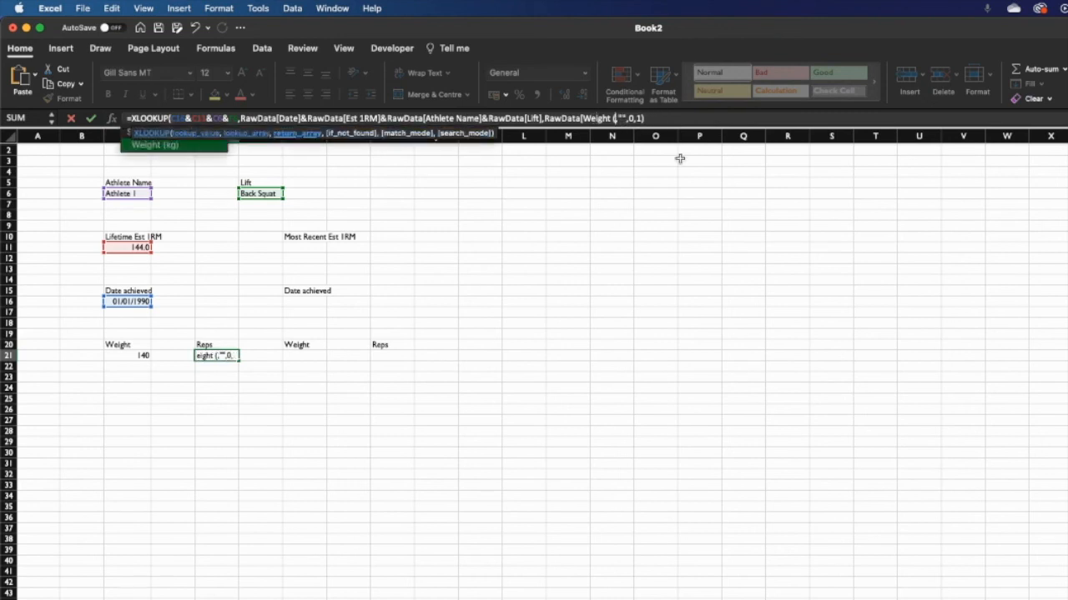
key(BackSpace)
key(BackSpace)
key(BackSpace)
key(BackSpace)
key(BackSpace)
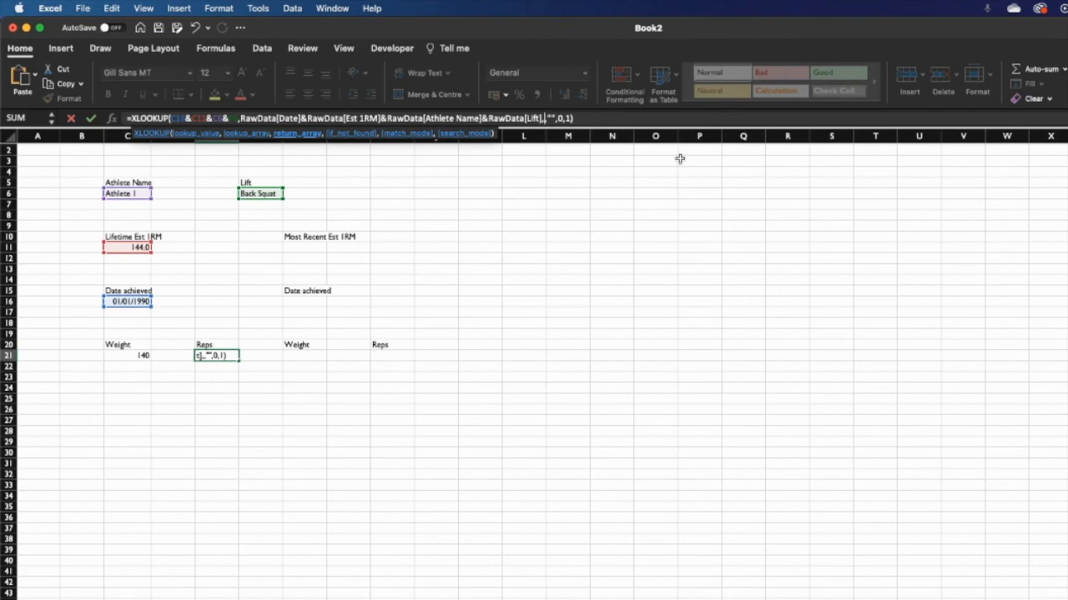
text(raw,)
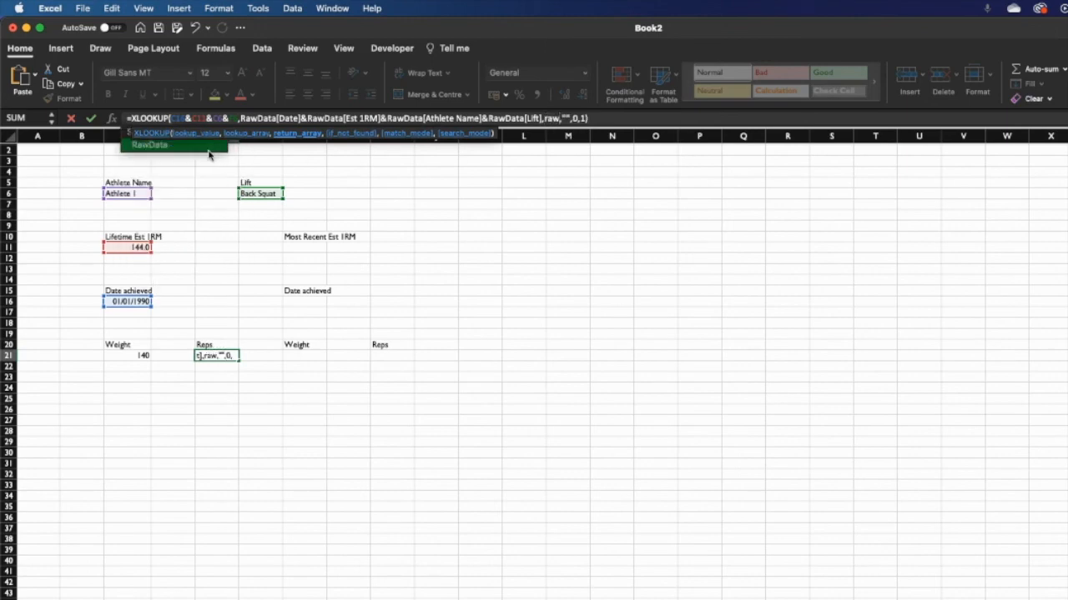
double_click(174, 149)
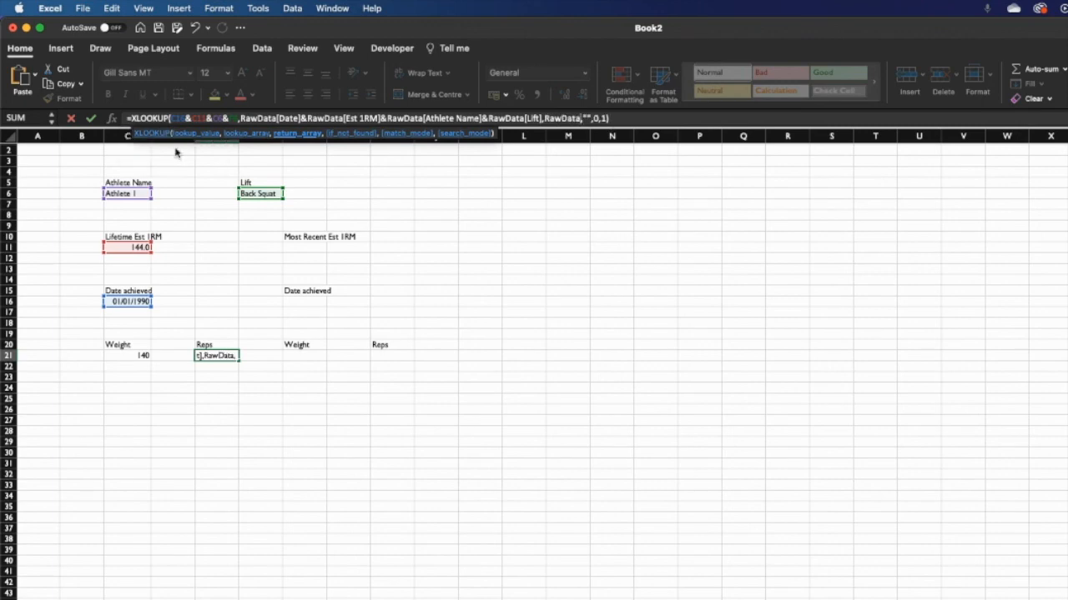
text([)
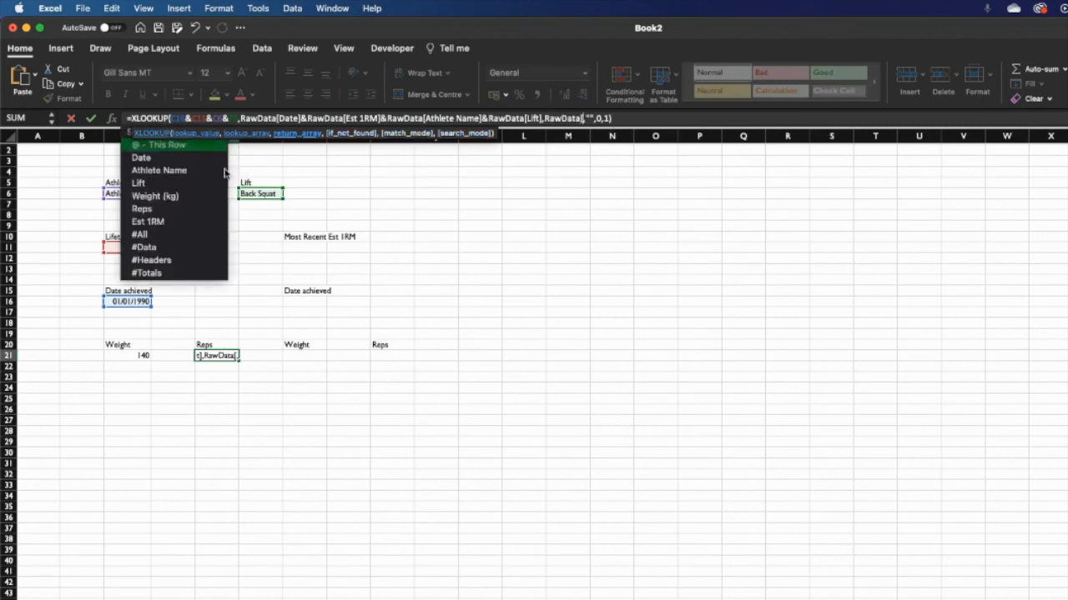
text(Reps)
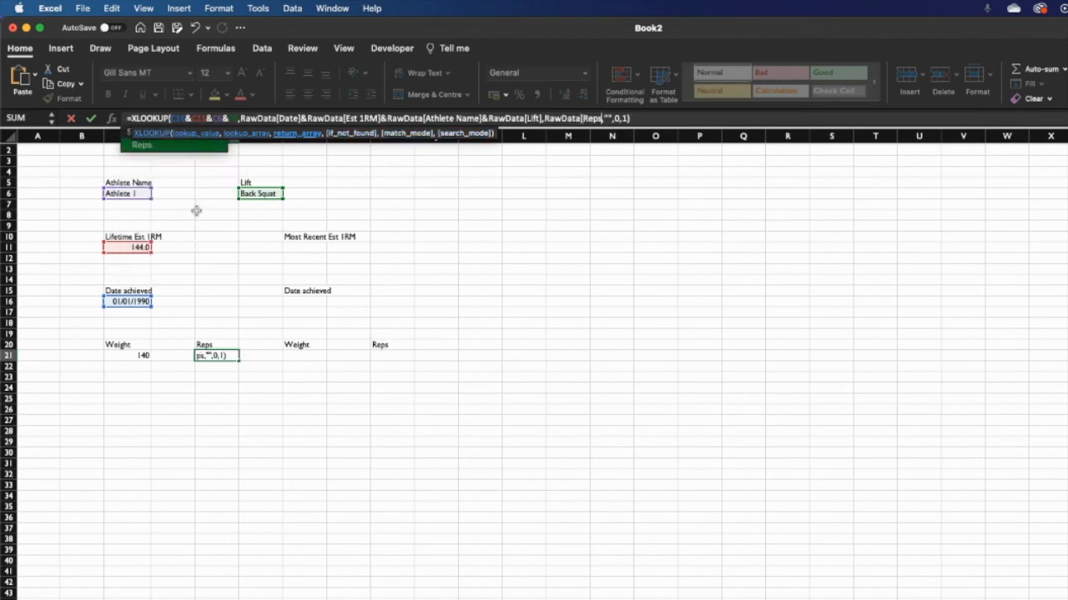
text(])
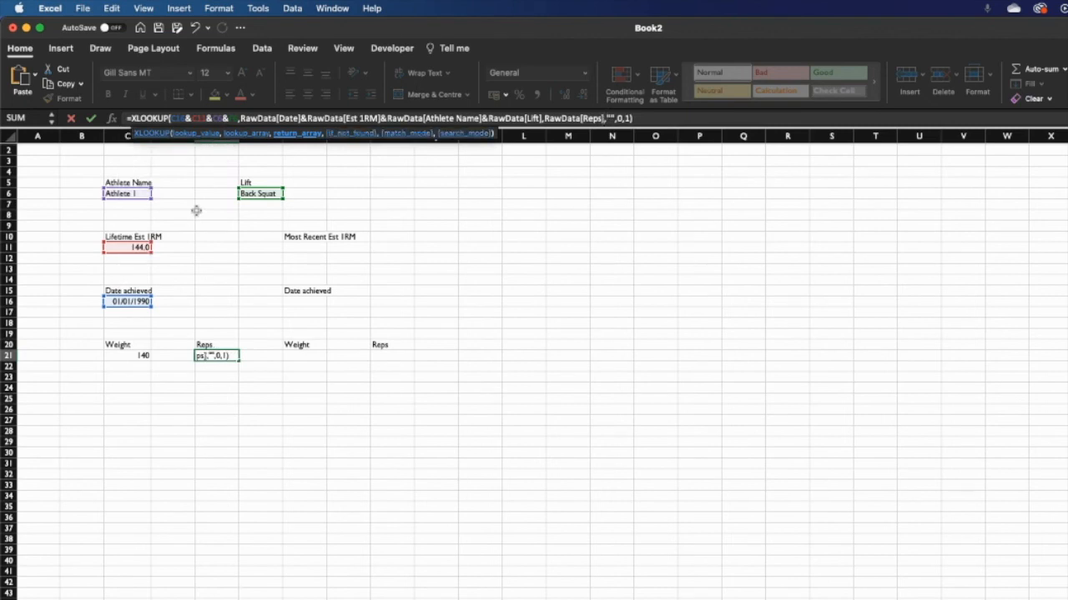
text(,"",0,1))
key(Return)
click(302, 429)
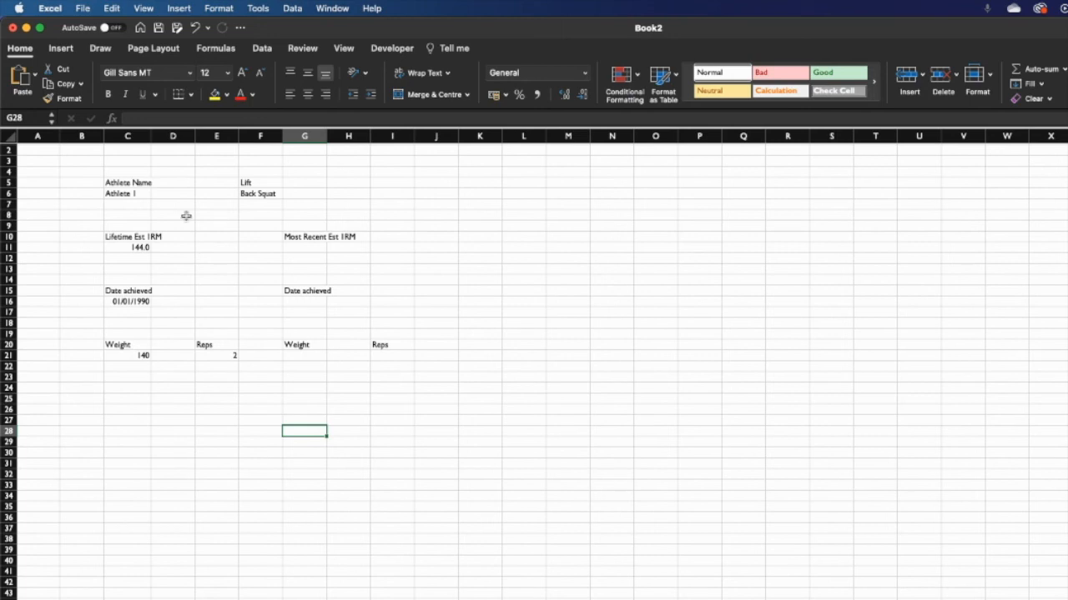
- Switch the Lift in F6 to Bench Press
click(124, 195)
click(267, 195)
click(287, 195)
click(270, 227)
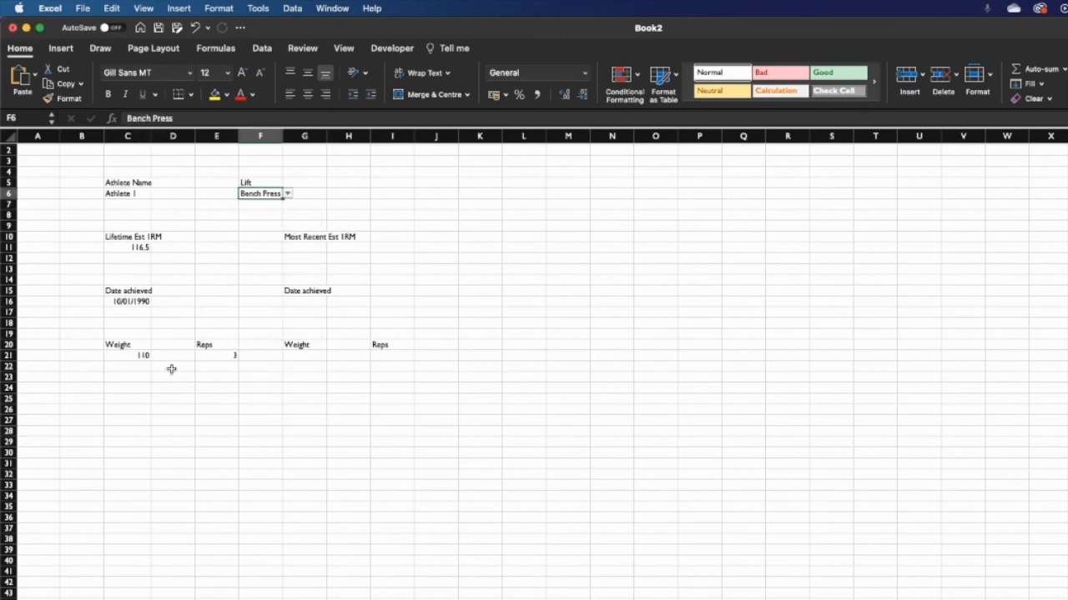
- Check the updated results: weight 110, reps 3, date 10/01/1990, est 1RM 116.5
click(143, 356)
click(200, 355)
click(119, 304)
click(133, 245)
- Review the athlete and lift inputs and the dashboard block from C5 to row 21
click(116, 200)
click(239, 195)
click(113, 193)
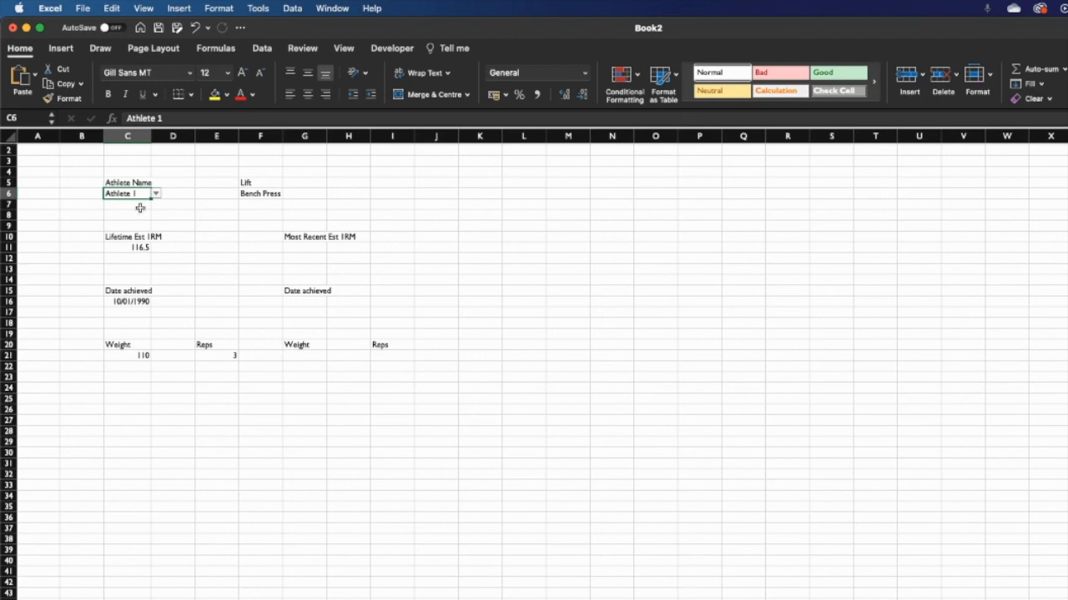
drag(117, 183, 202, 352)
click(215, 287)
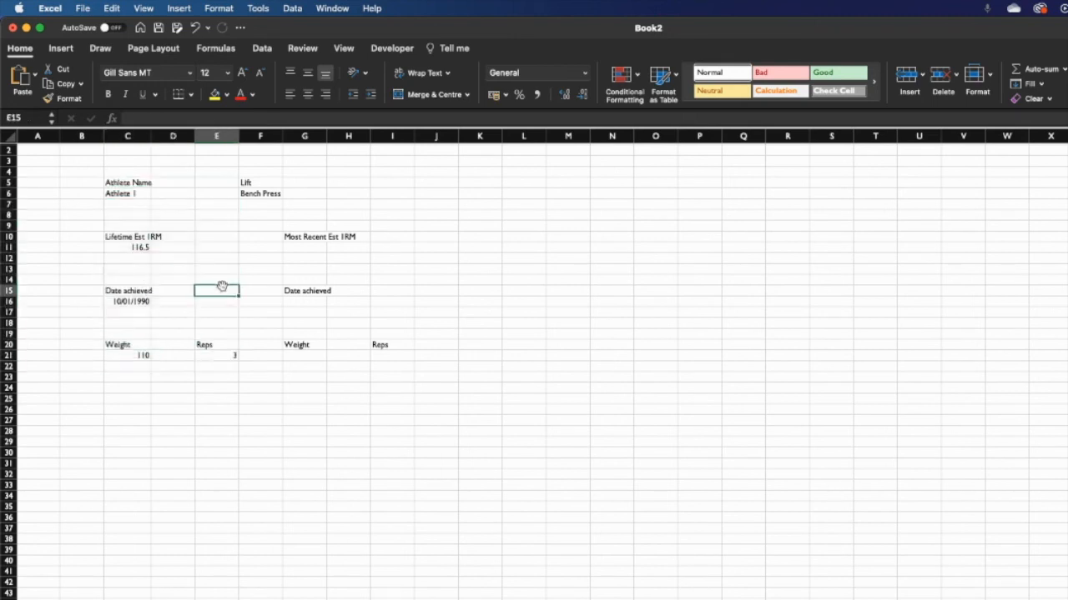